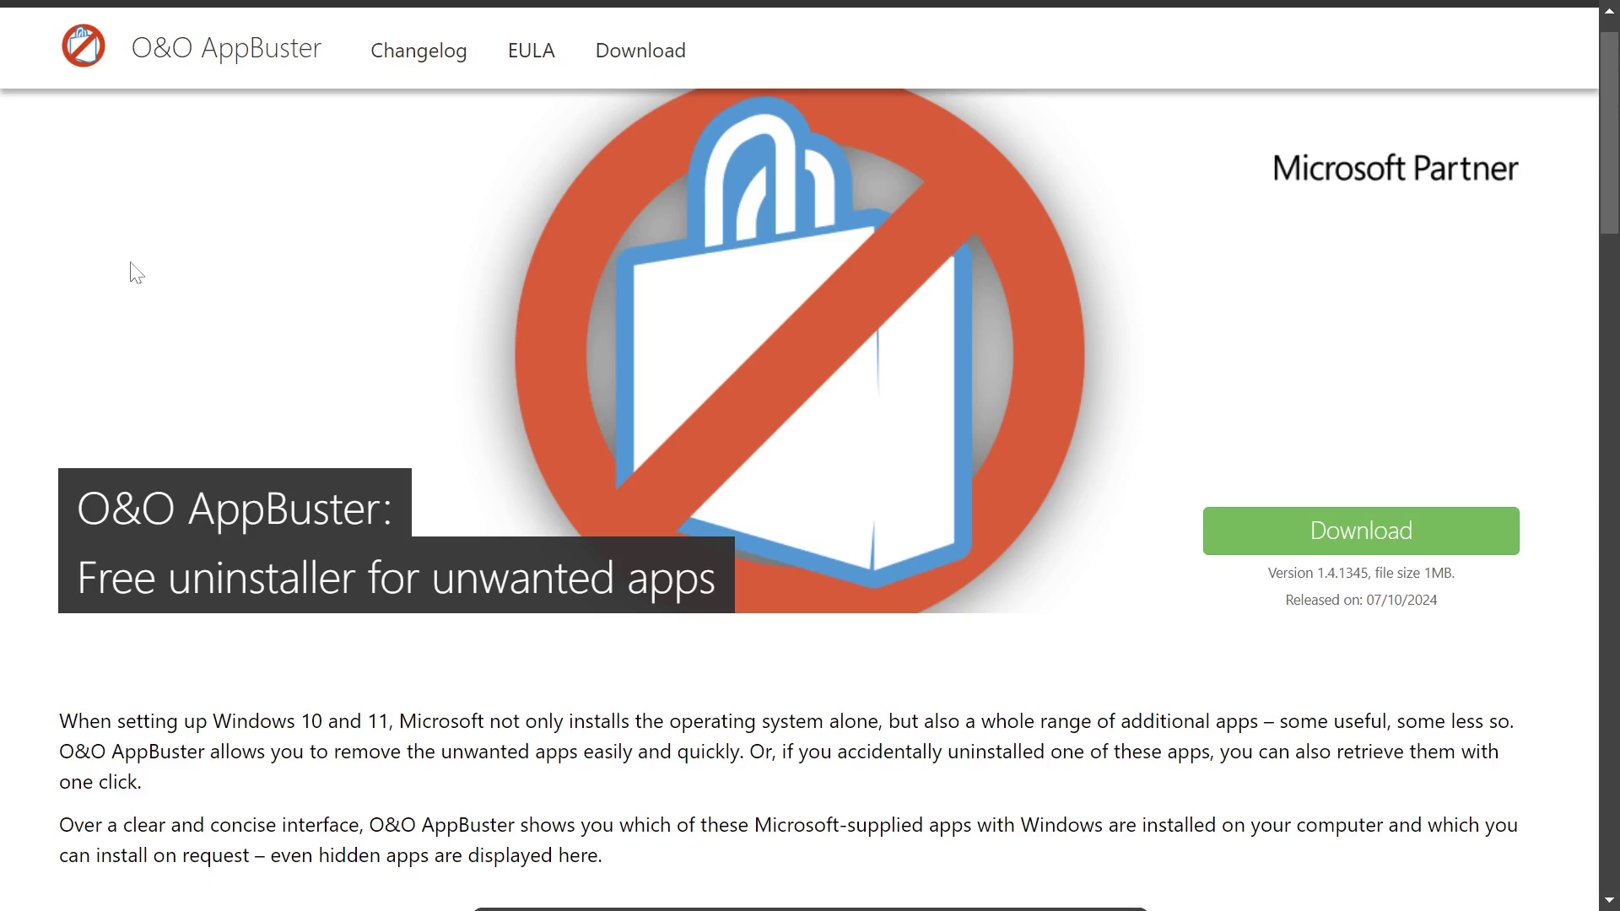
# Save the AppBuster download and launch the OOAPB program as administrator.
pyautogui.click(1302, 548)
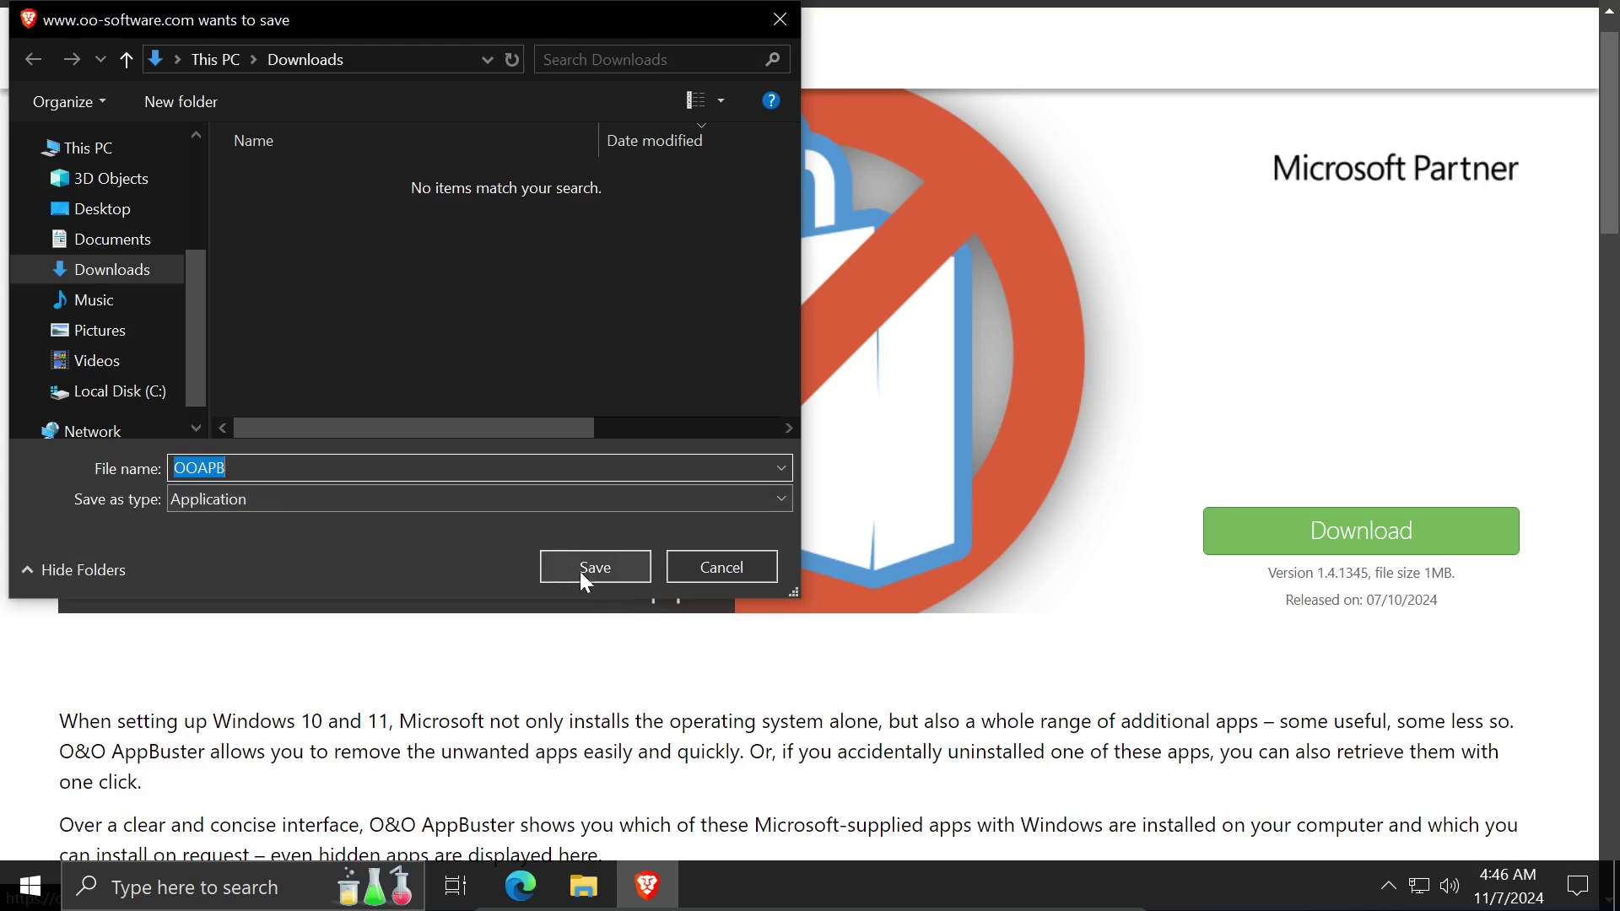
pyautogui.click(585, 581)
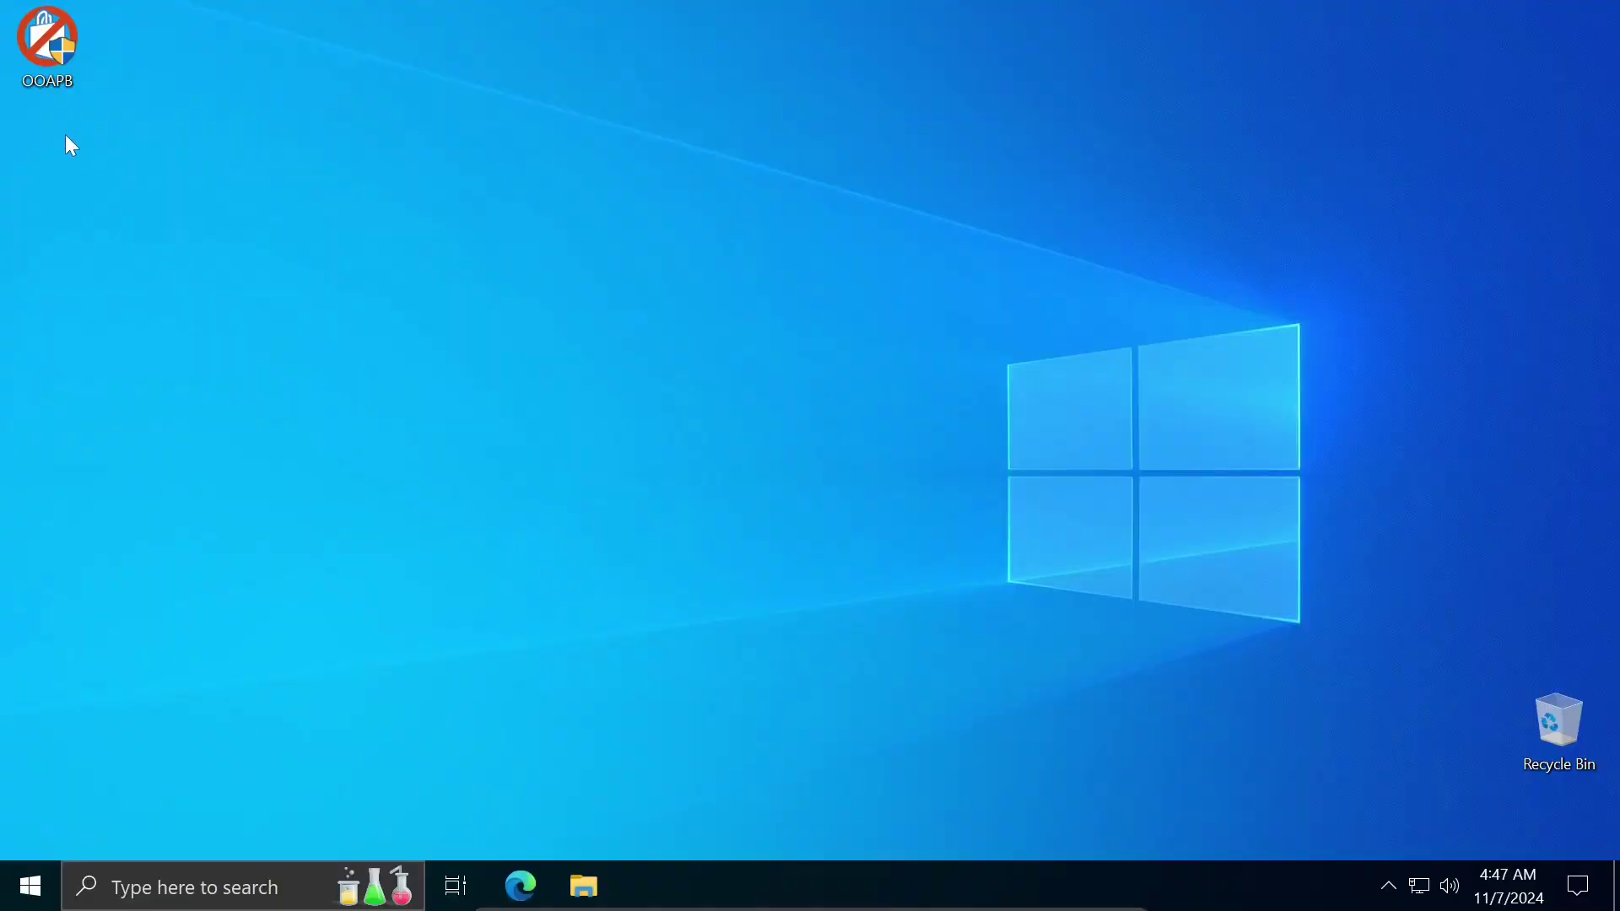
pyautogui.doubleClick(65, 66)
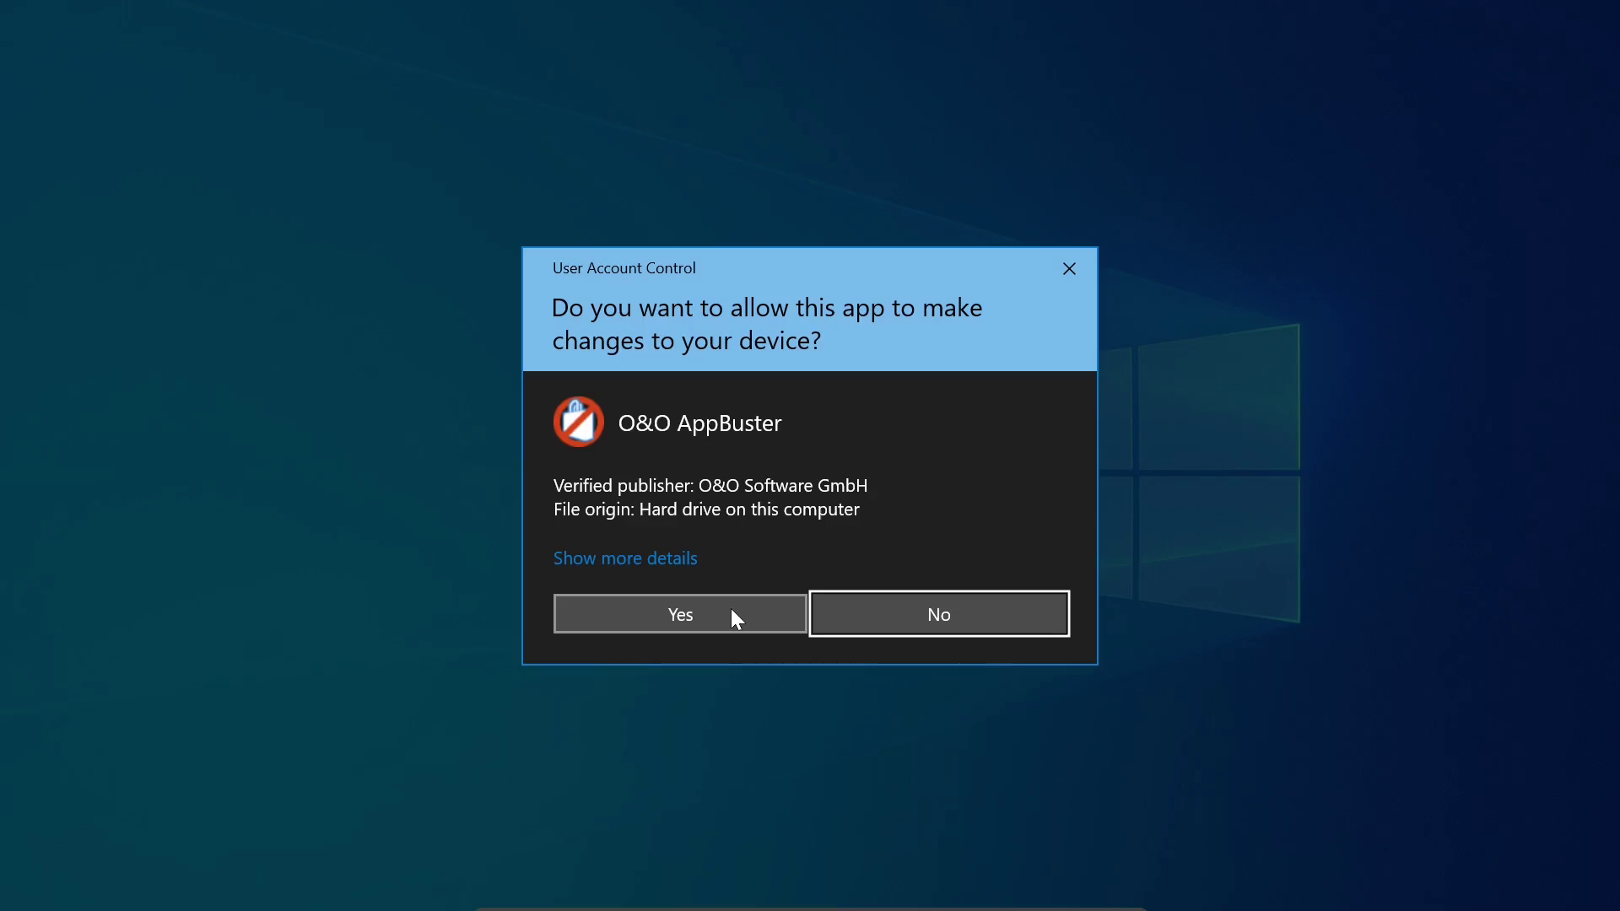
pyautogui.click(731, 611)
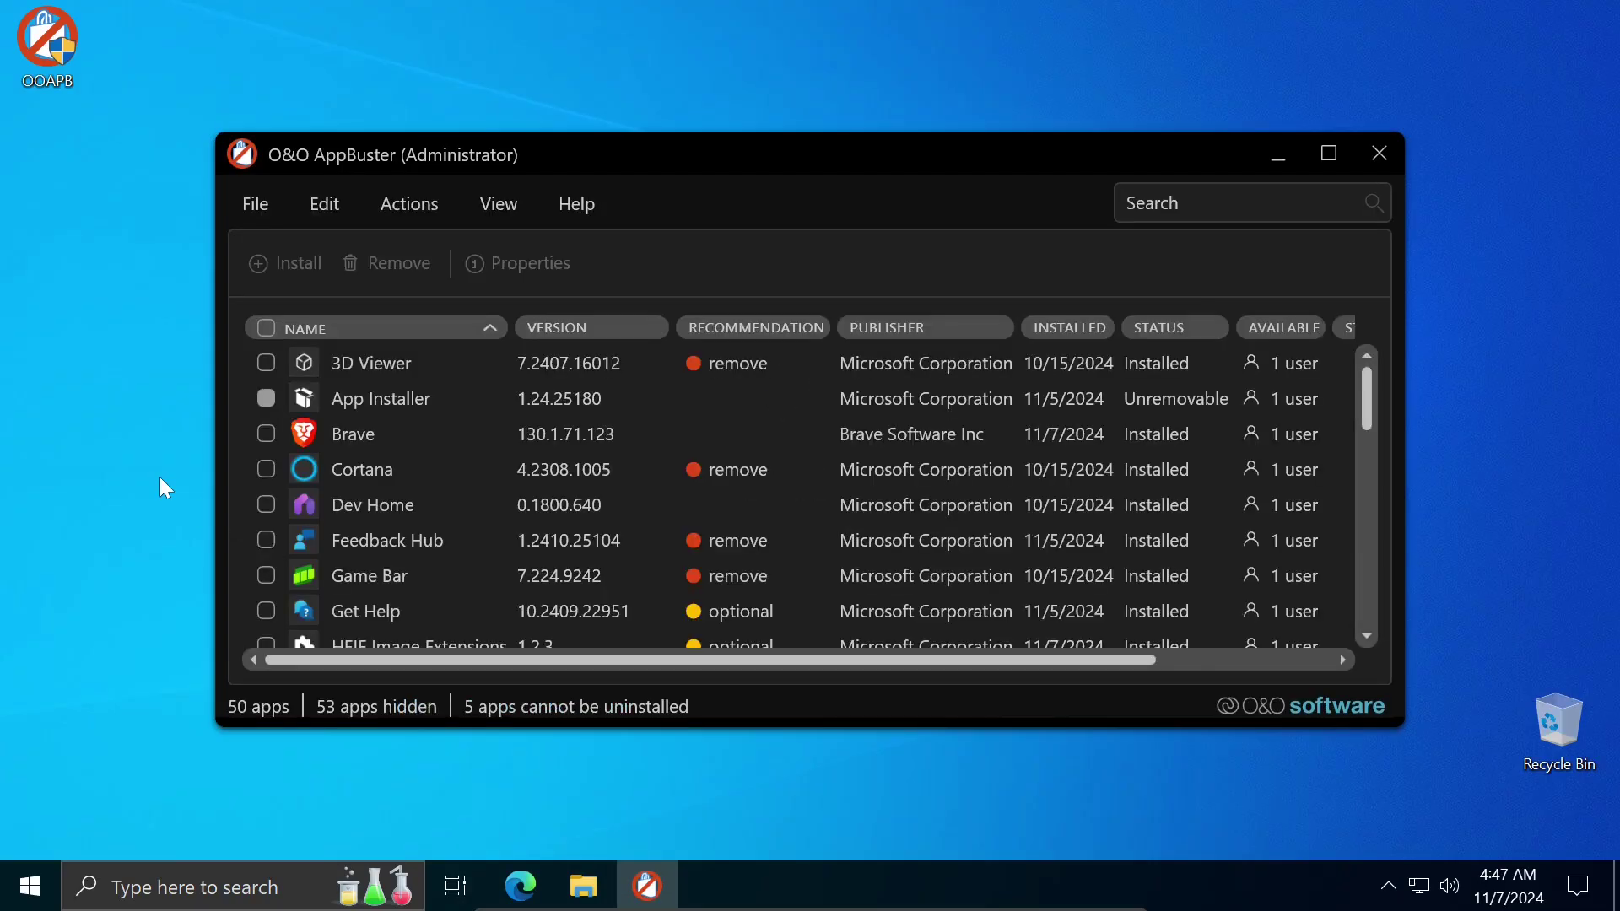
# Maximize the AppBuster window and hide Windows apps, leaving the 8 desktop apps.
pyautogui.click(1329, 153)
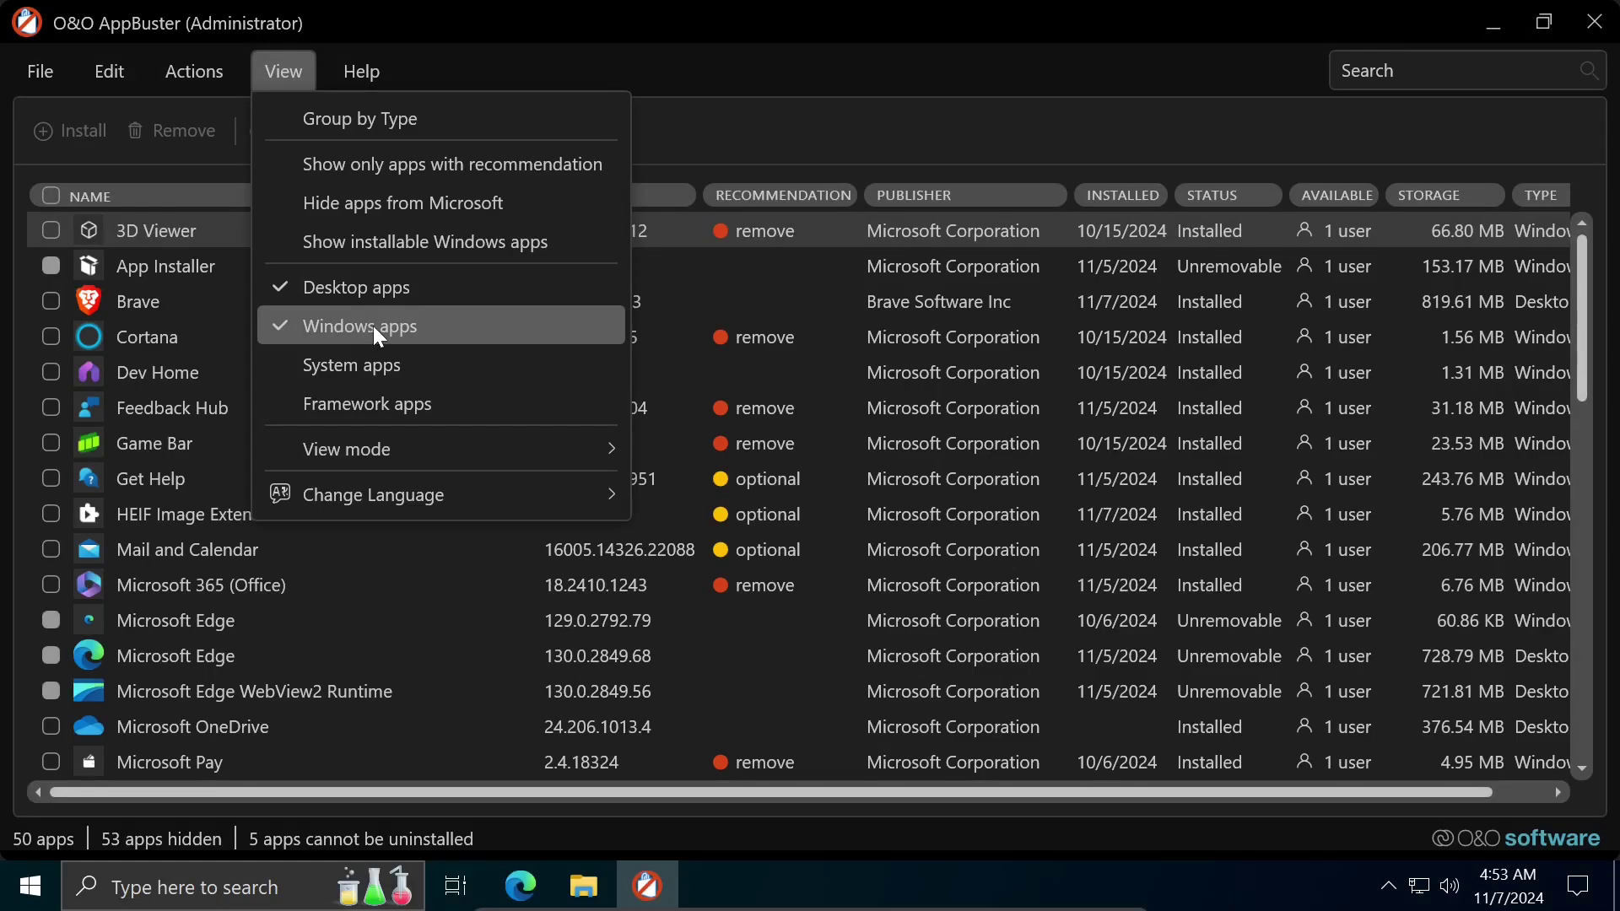
pyautogui.click(373, 326)
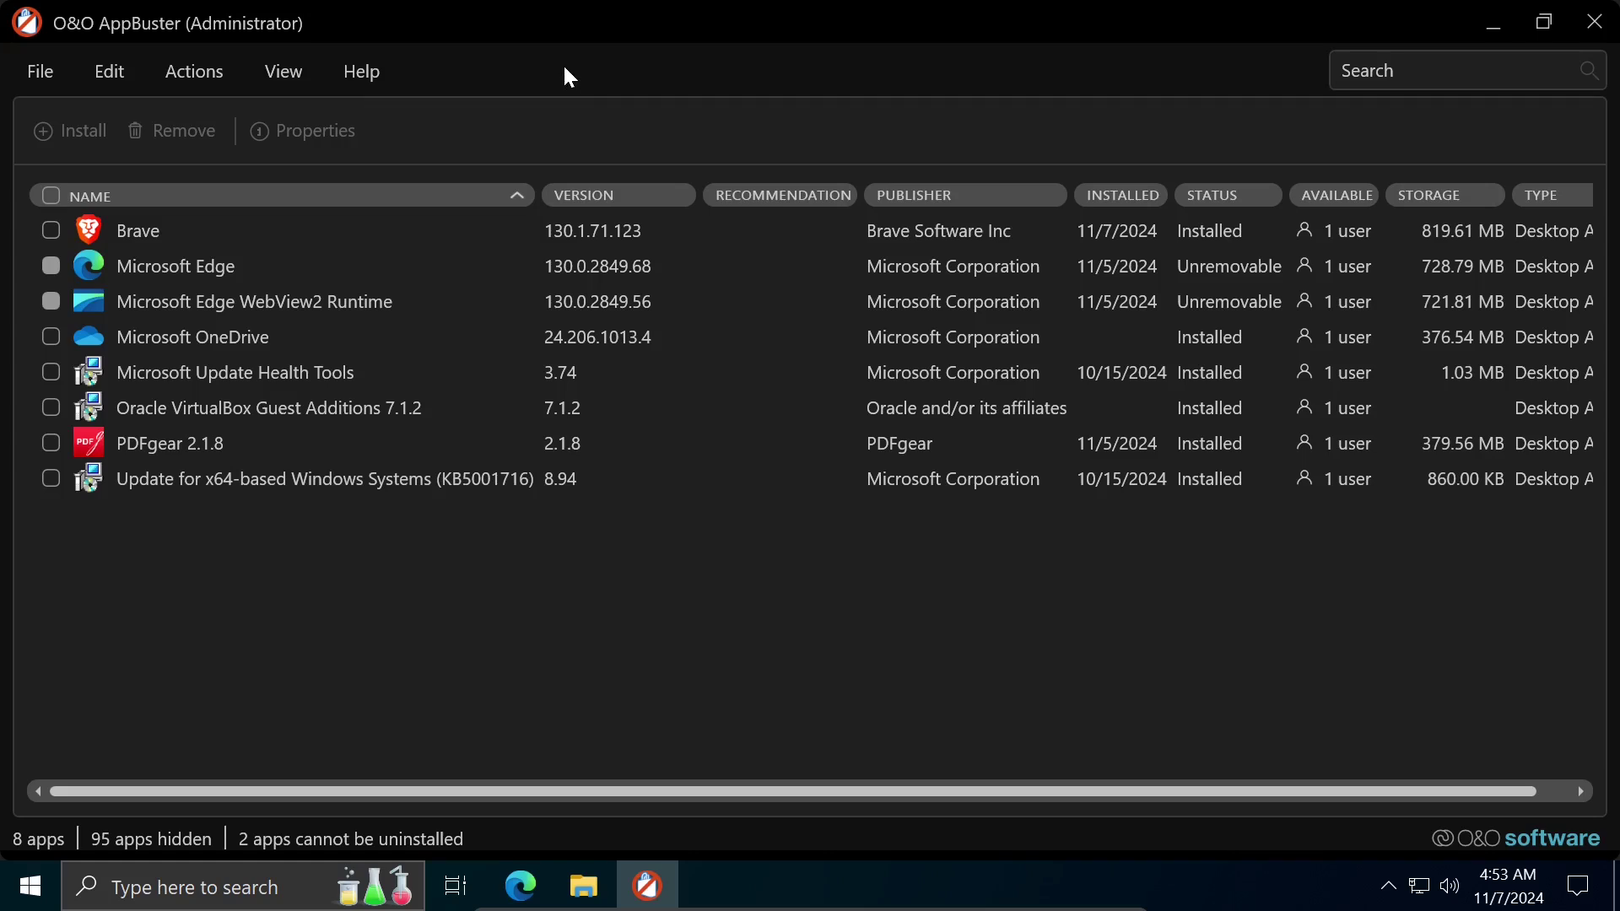
# Switch off Desktop apps and toggle Windows apps in the View menu, emptying the list.
pyautogui.click(285, 75)
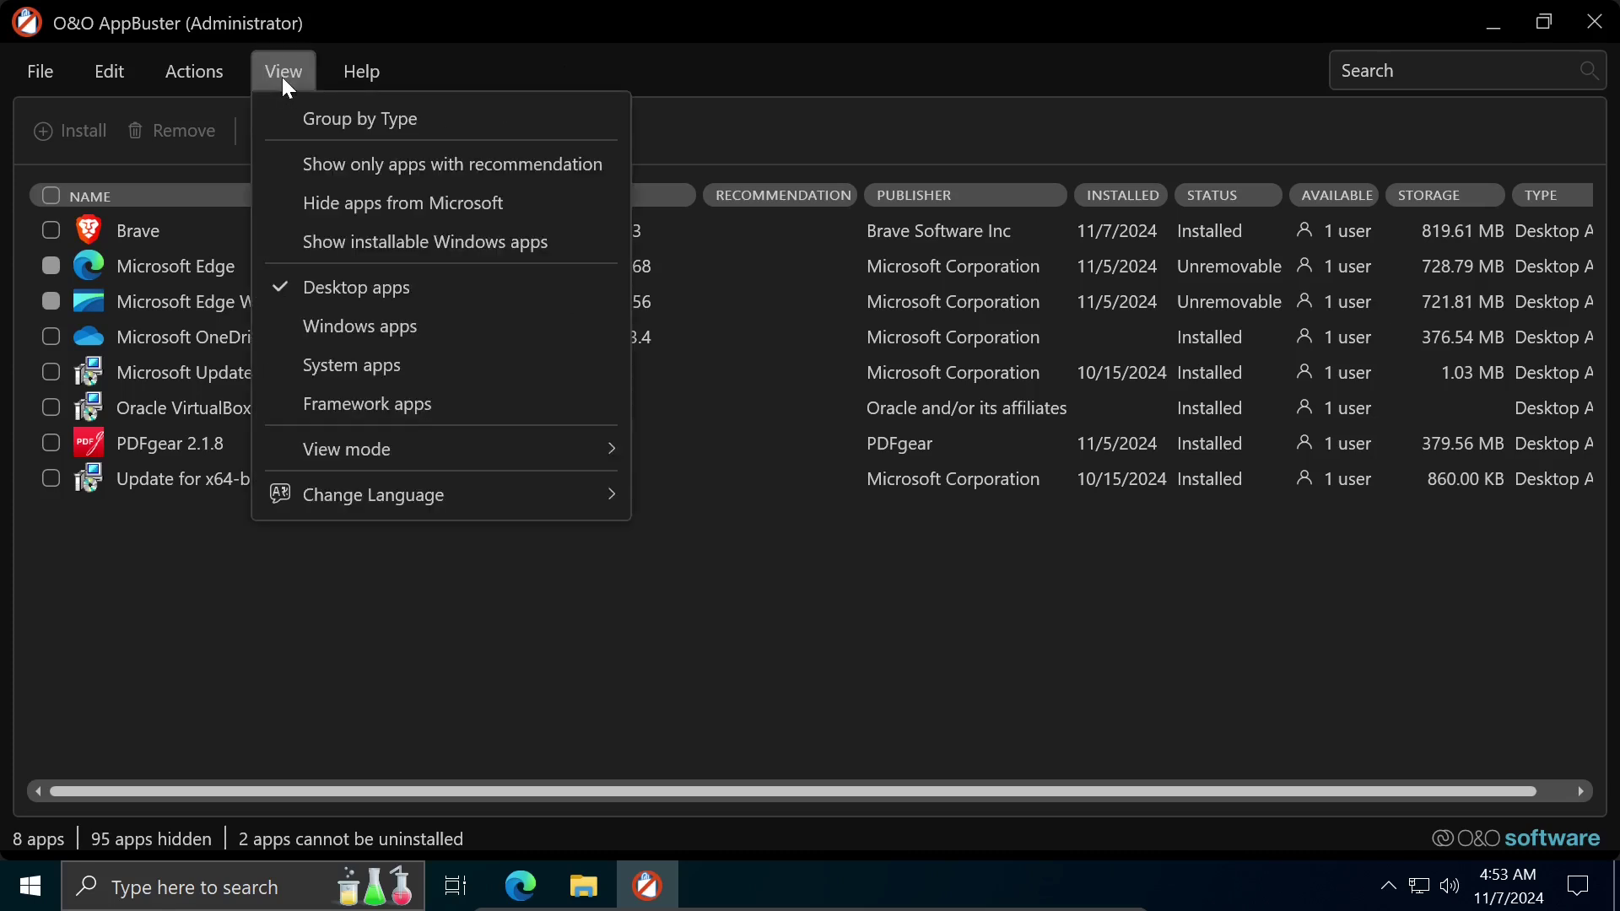
pyautogui.click(350, 288)
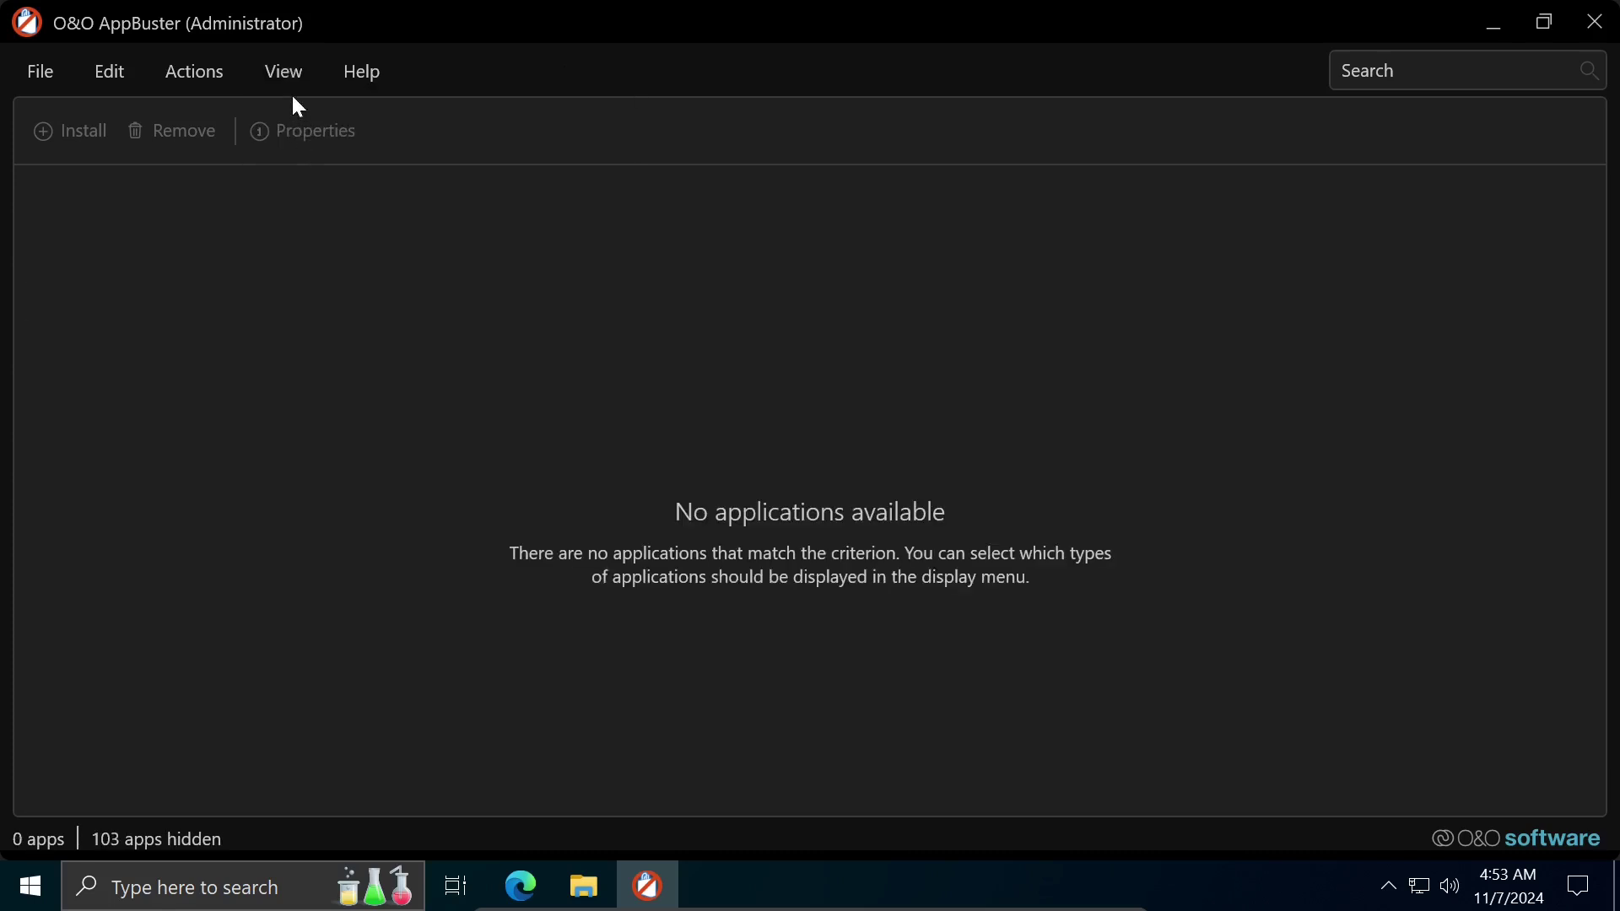
pyautogui.click(290, 73)
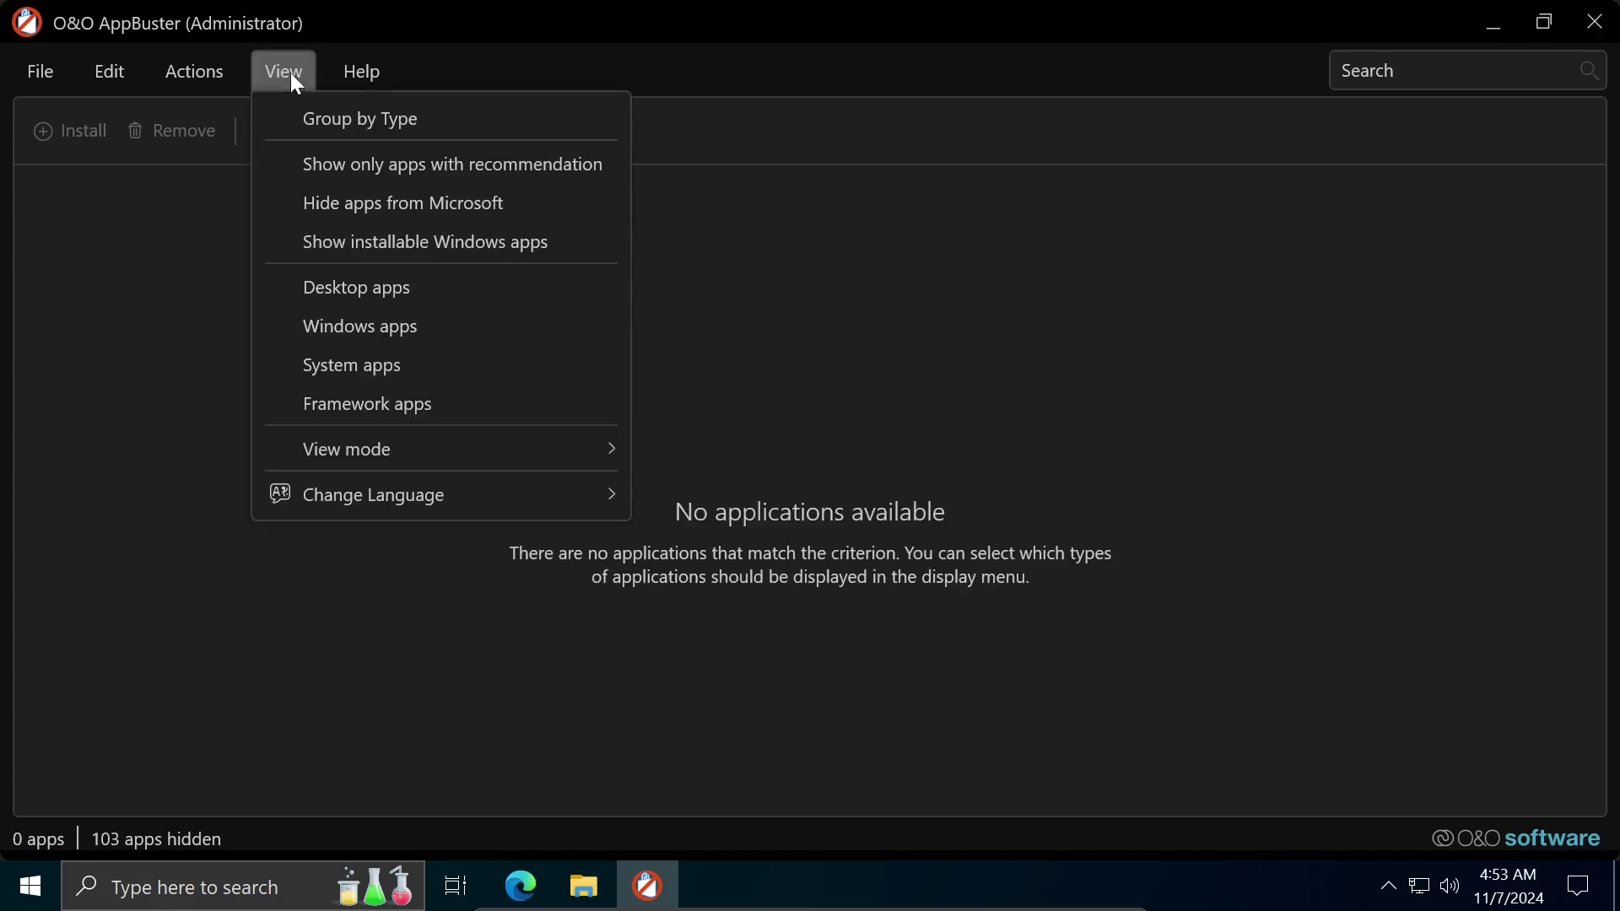
pyautogui.click(415, 342)
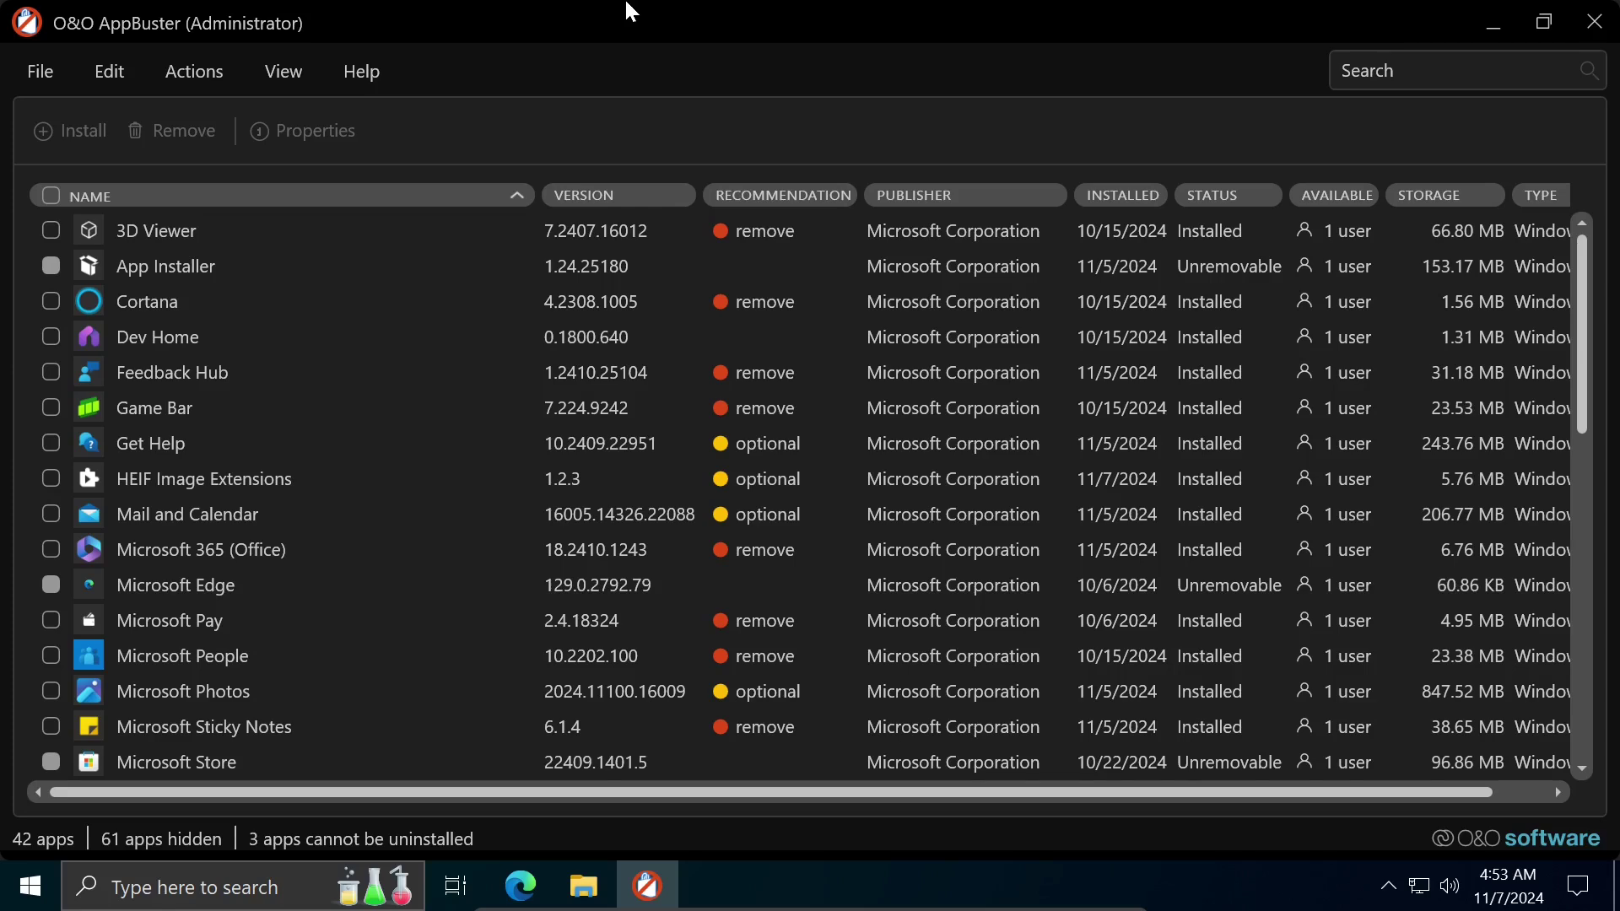
pyautogui.click(287, 58)
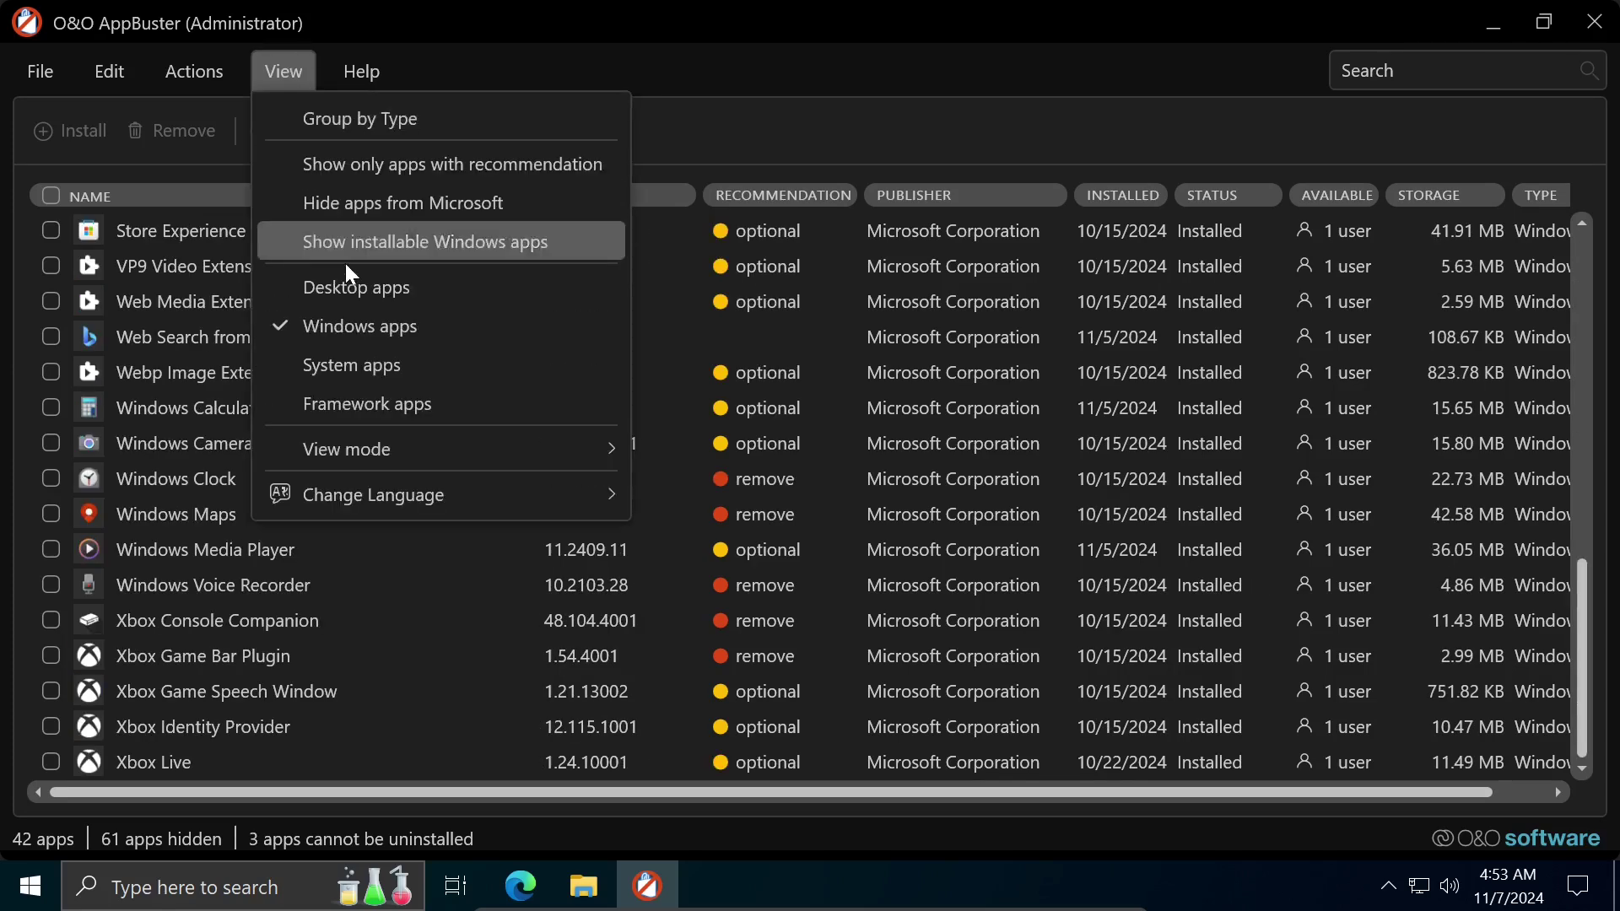
# Hide Windows apps and show only the 38 system apps.
pyautogui.click(378, 327)
pyautogui.click(280, 67)
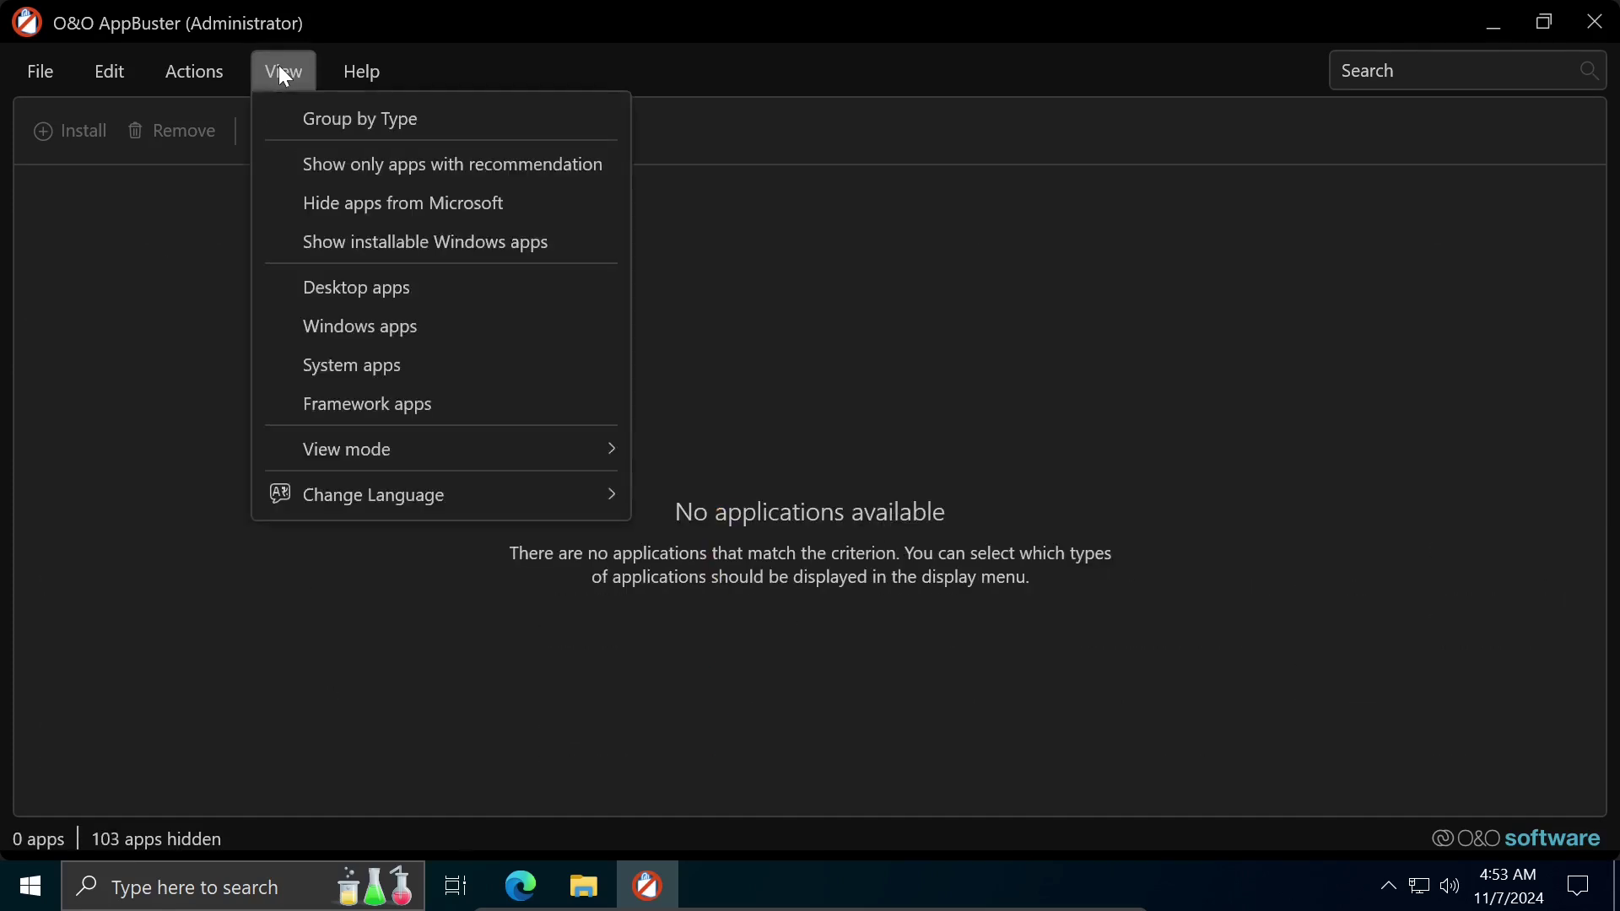
pyautogui.click(421, 366)
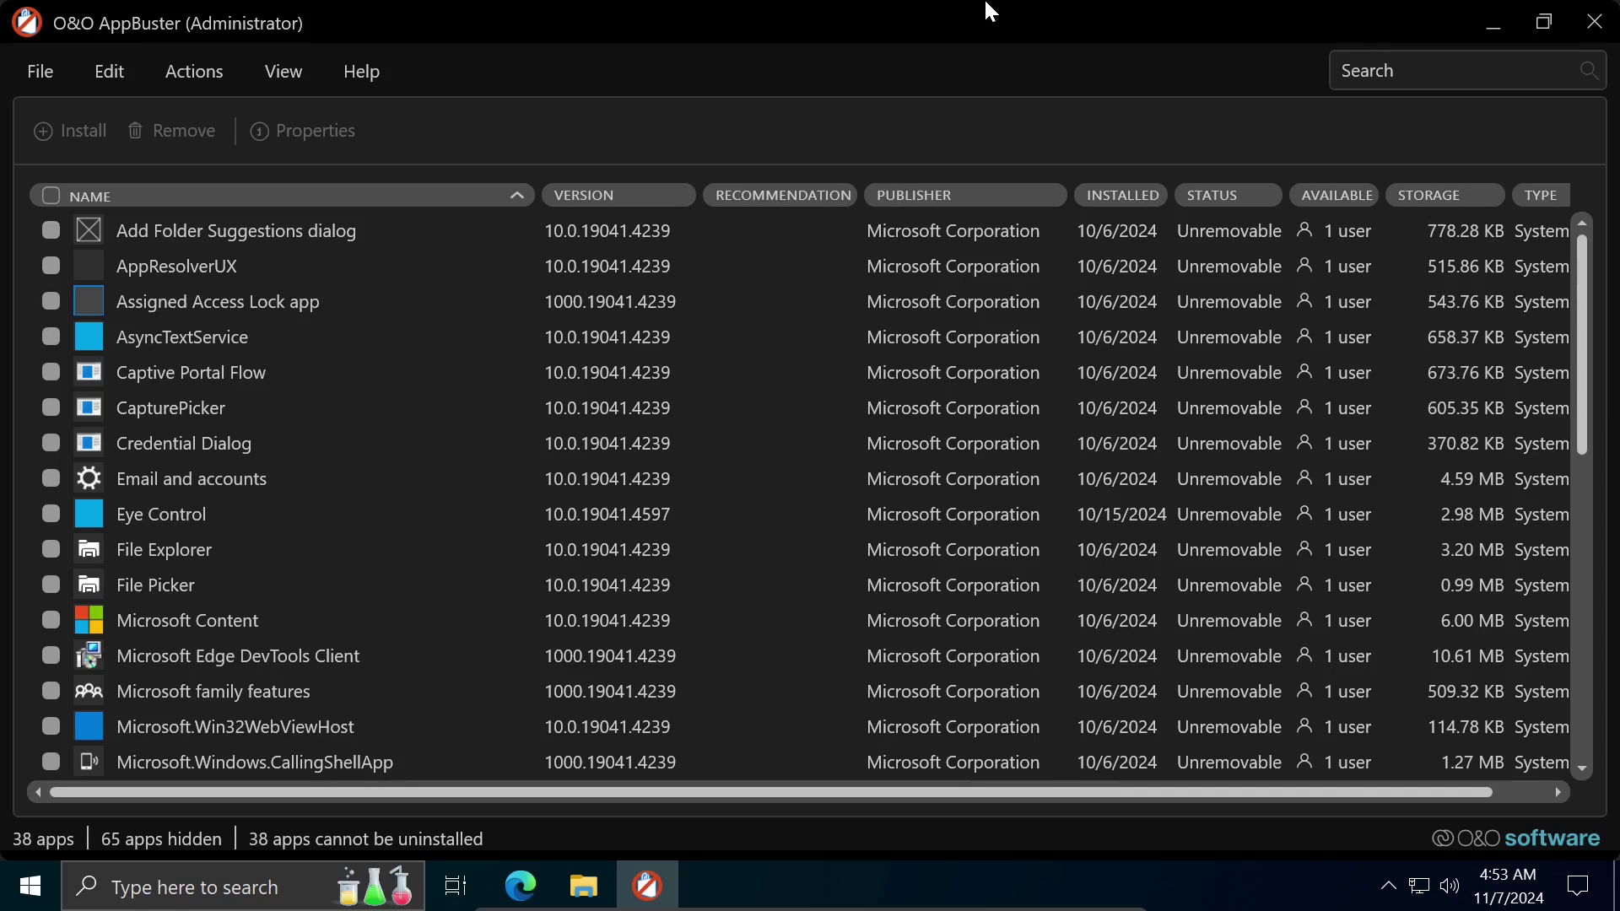
# Replace system apps with framework apps, repopulating the list with 45 apps.
pyautogui.click(283, 71)
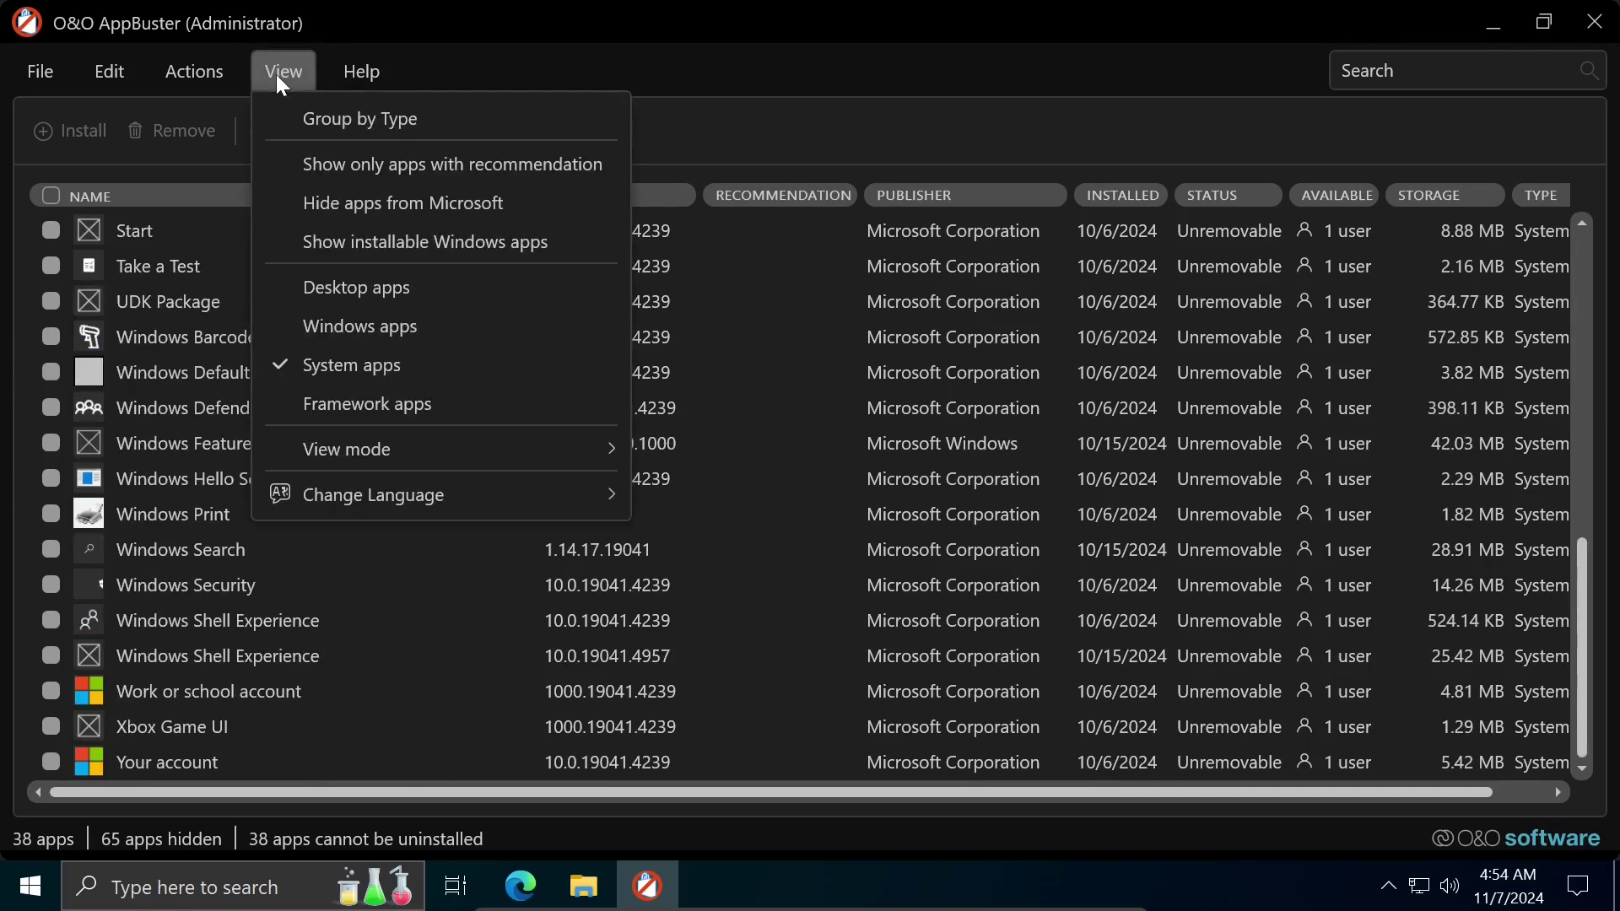
pyautogui.click(425, 369)
pyautogui.click(276, 70)
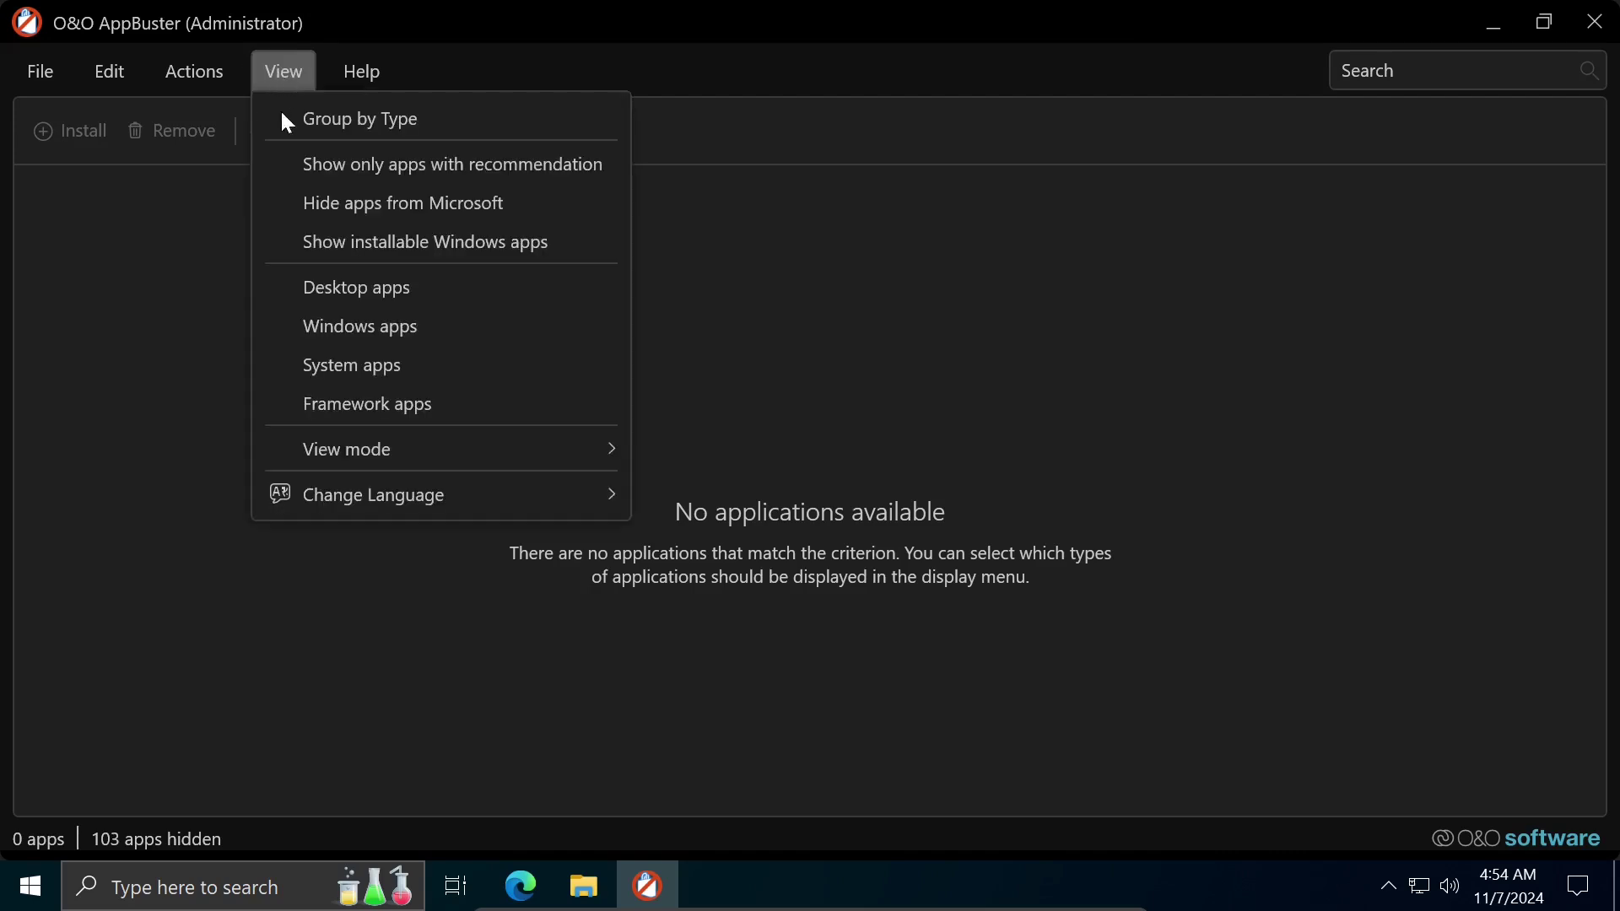
pyautogui.click(434, 407)
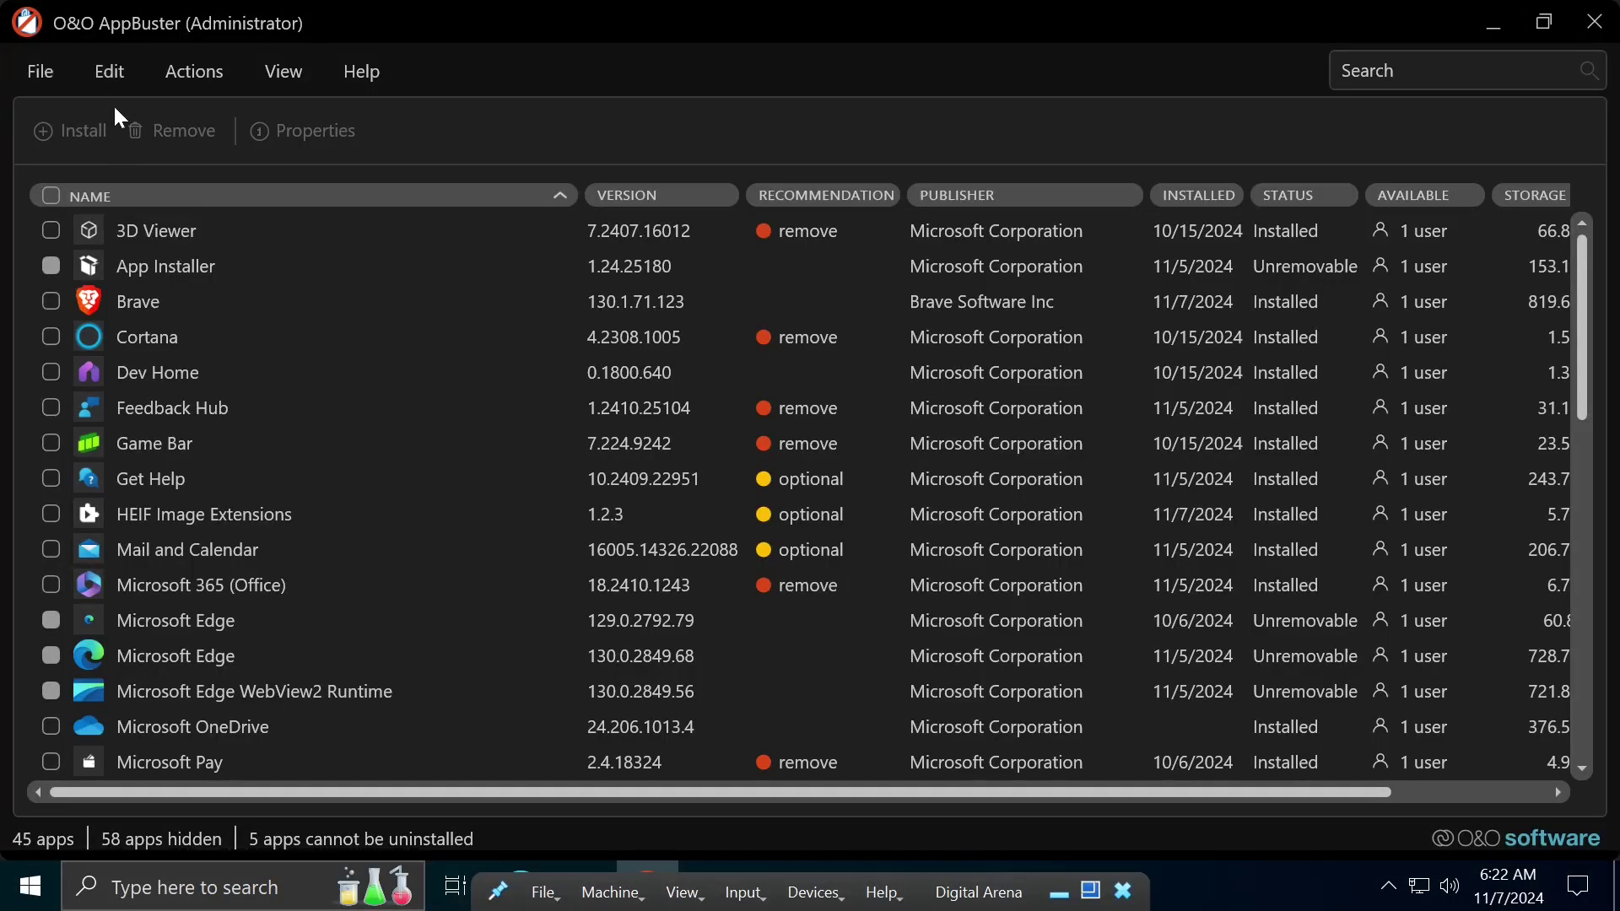
# Select every removal-recommended and optionally recommended app, 32 apps in total.
pyautogui.click(120, 81)
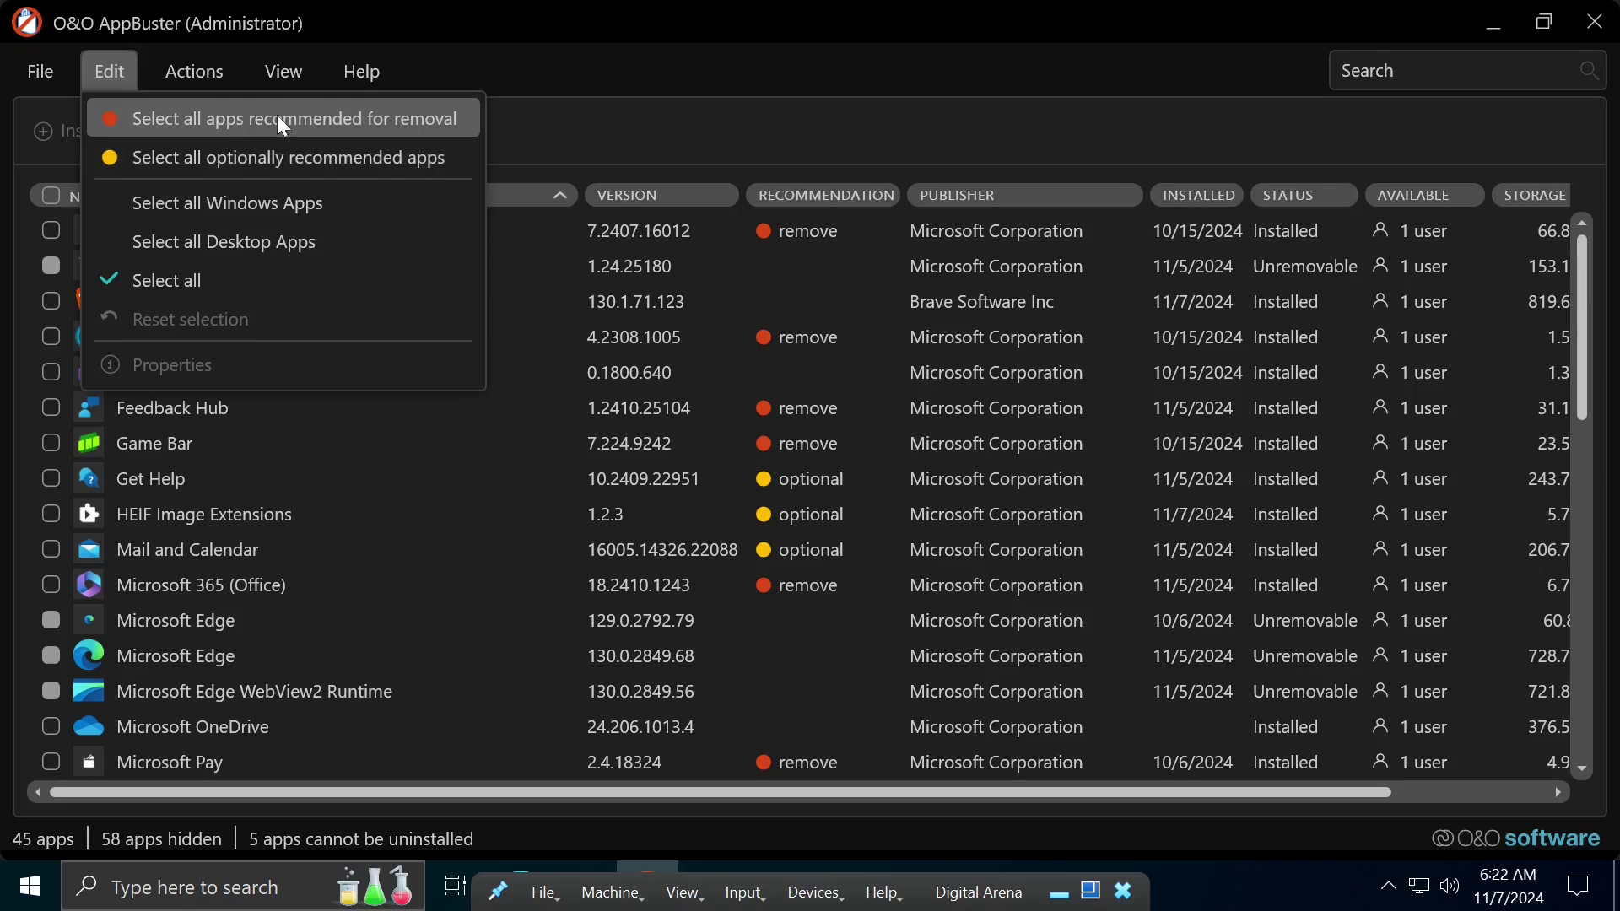
pyautogui.click(471, 127)
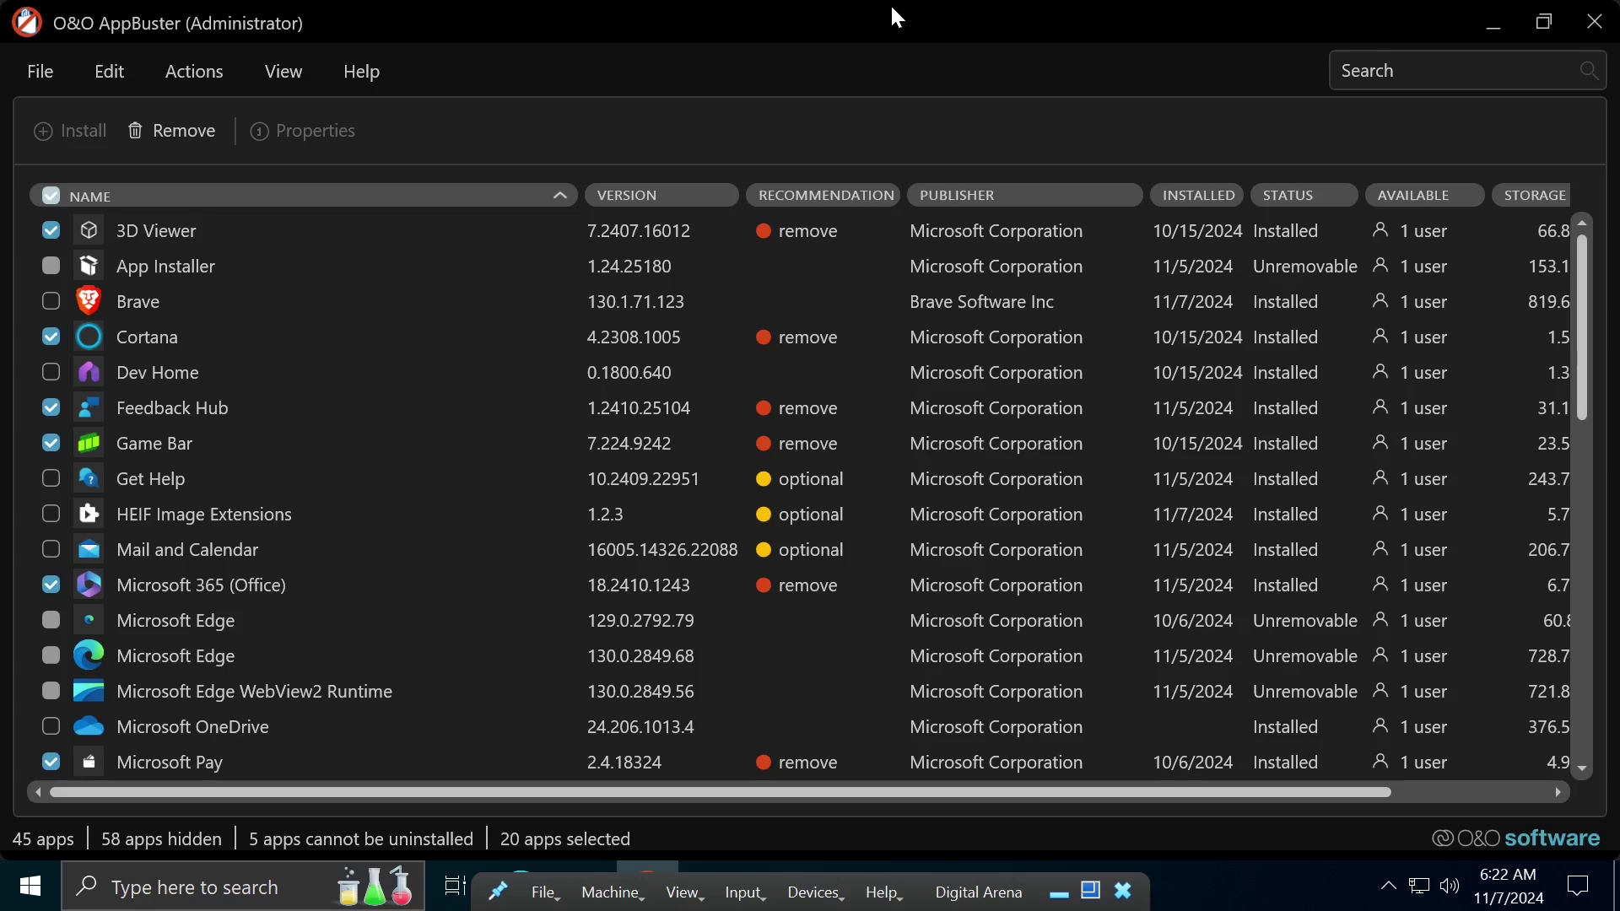
pyautogui.click(123, 79)
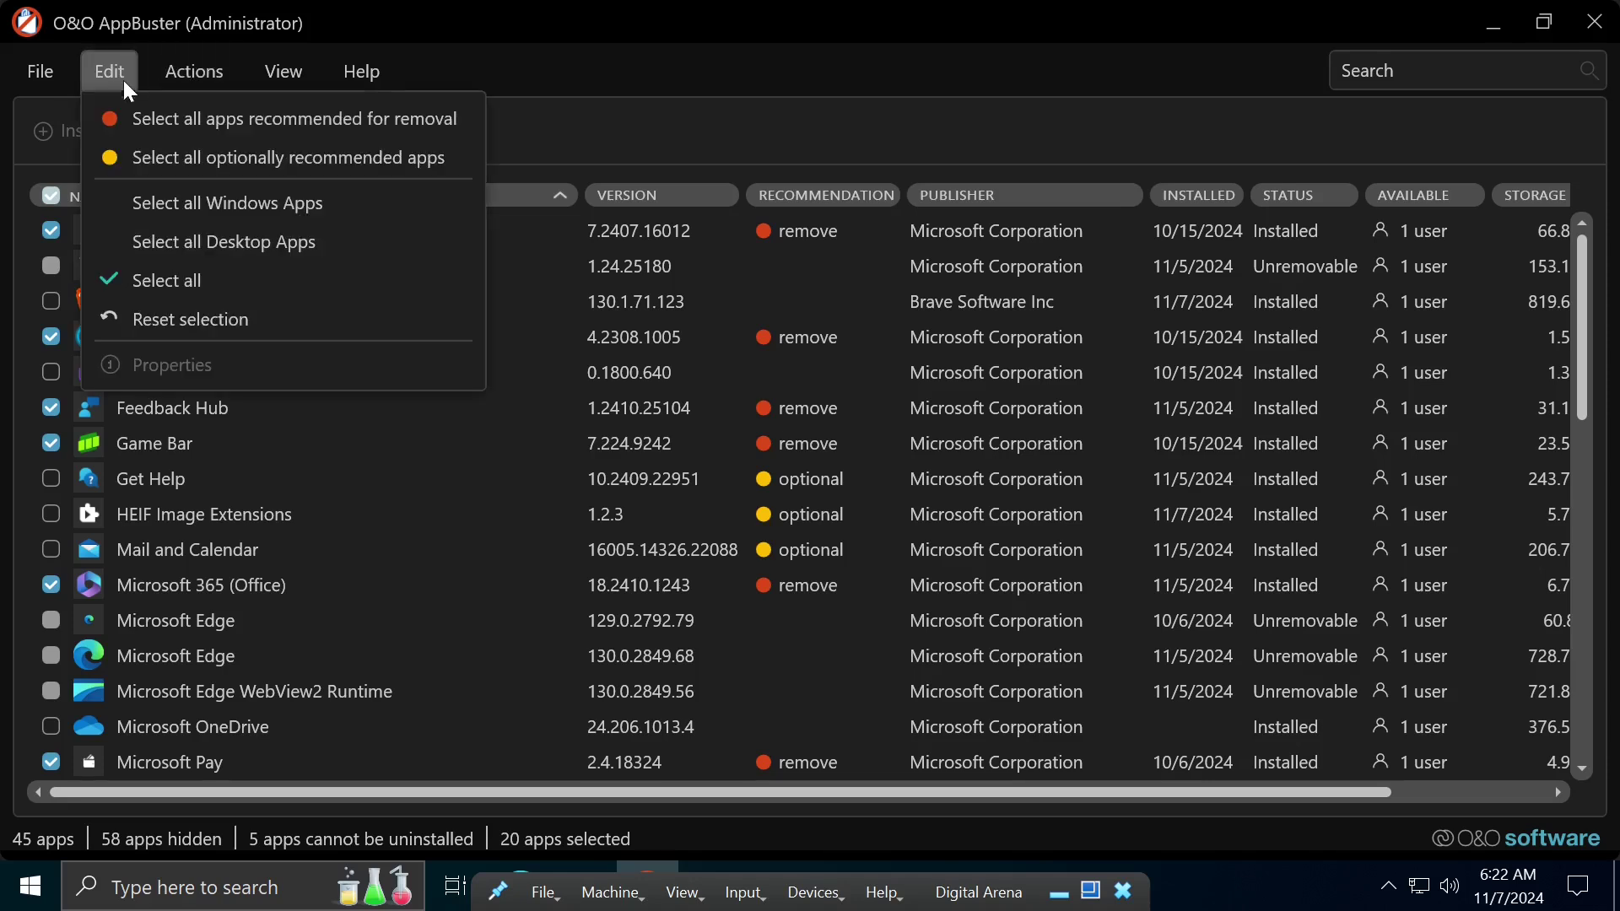
pyautogui.click(257, 177)
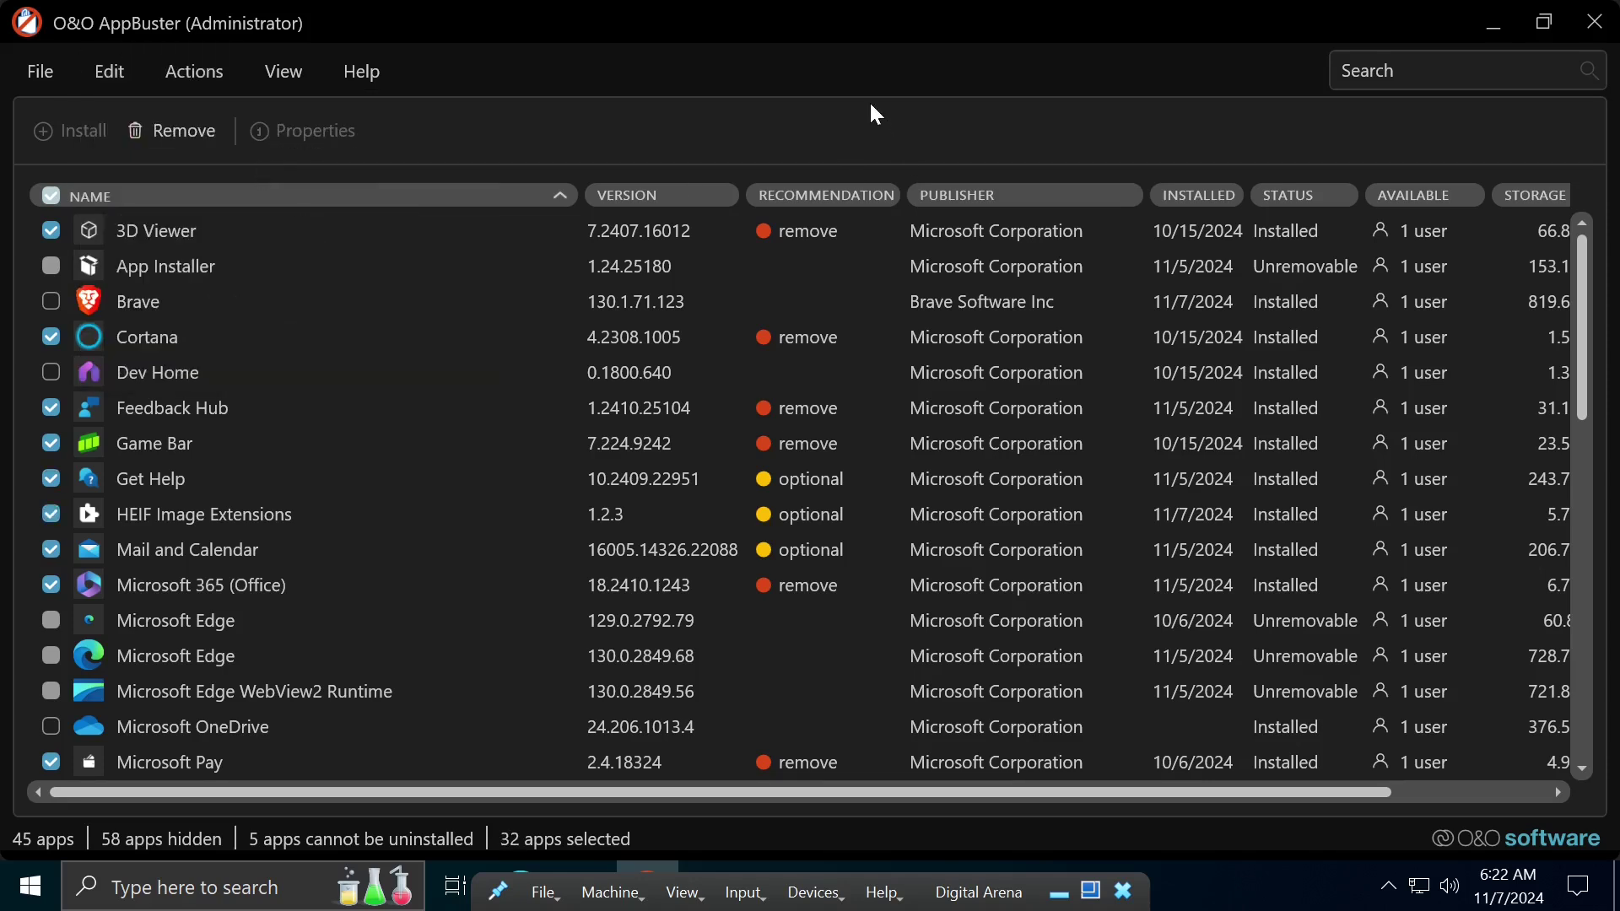
# Tick Xbox Console Companion, Game Bar Plugin, Game Speech Window, Identity Provider and Xbox Live.
pyautogui.scroll(-3, 889, 373)
pyautogui.scroll(-6, 922, 474)
pyautogui.scroll(-1, 929, 526)
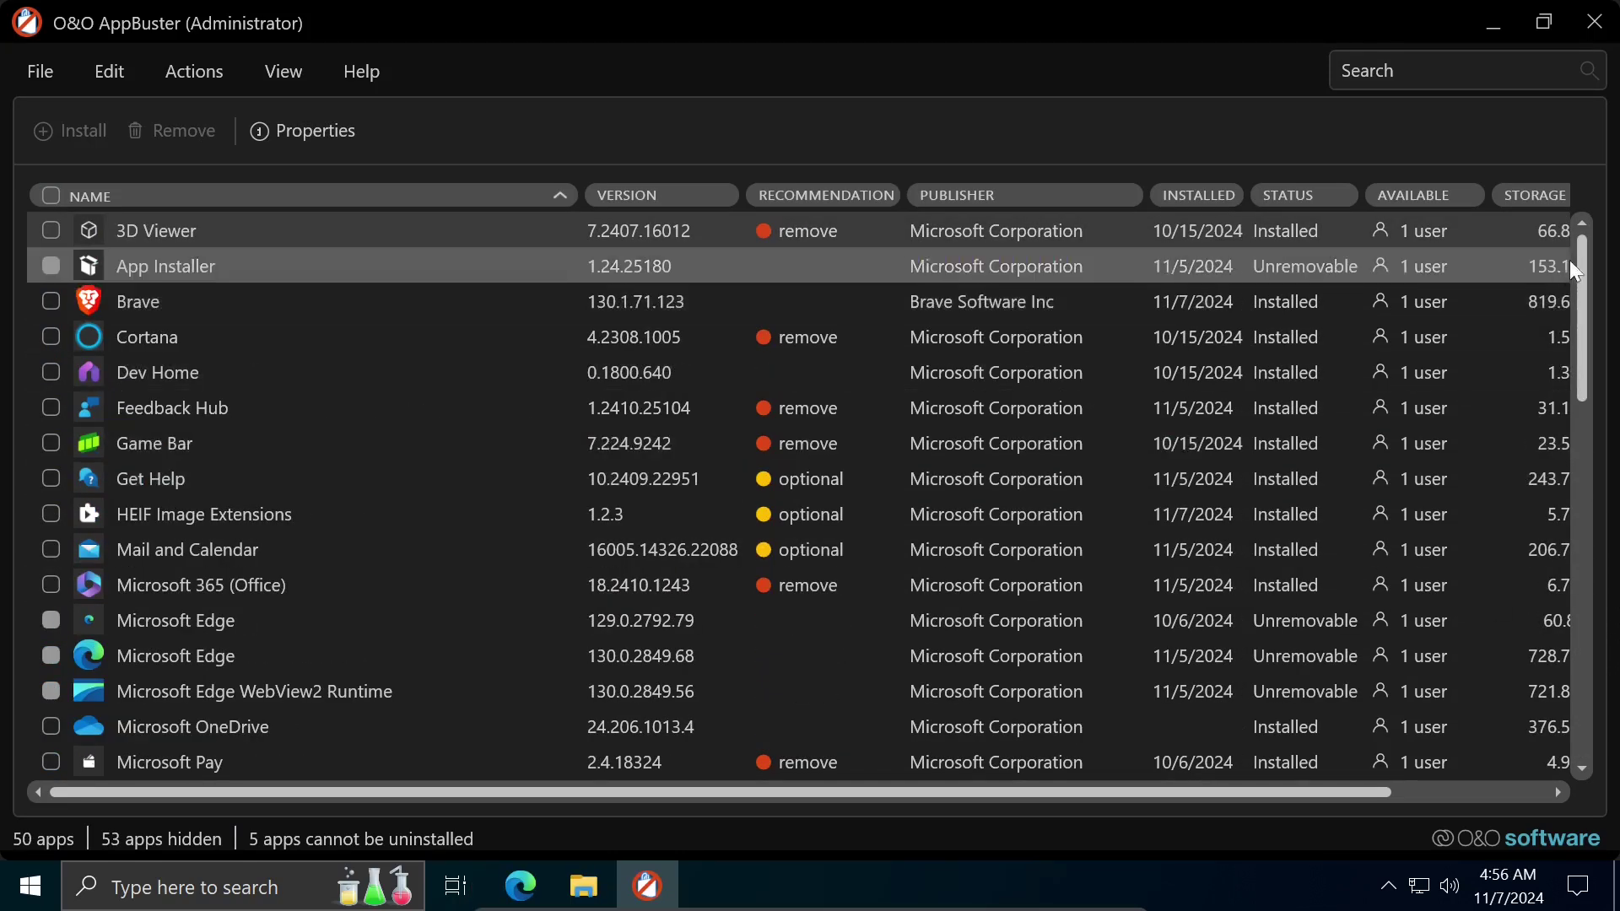
pyautogui.moveTo(1574, 269); pyautogui.dragTo(1593, 724)
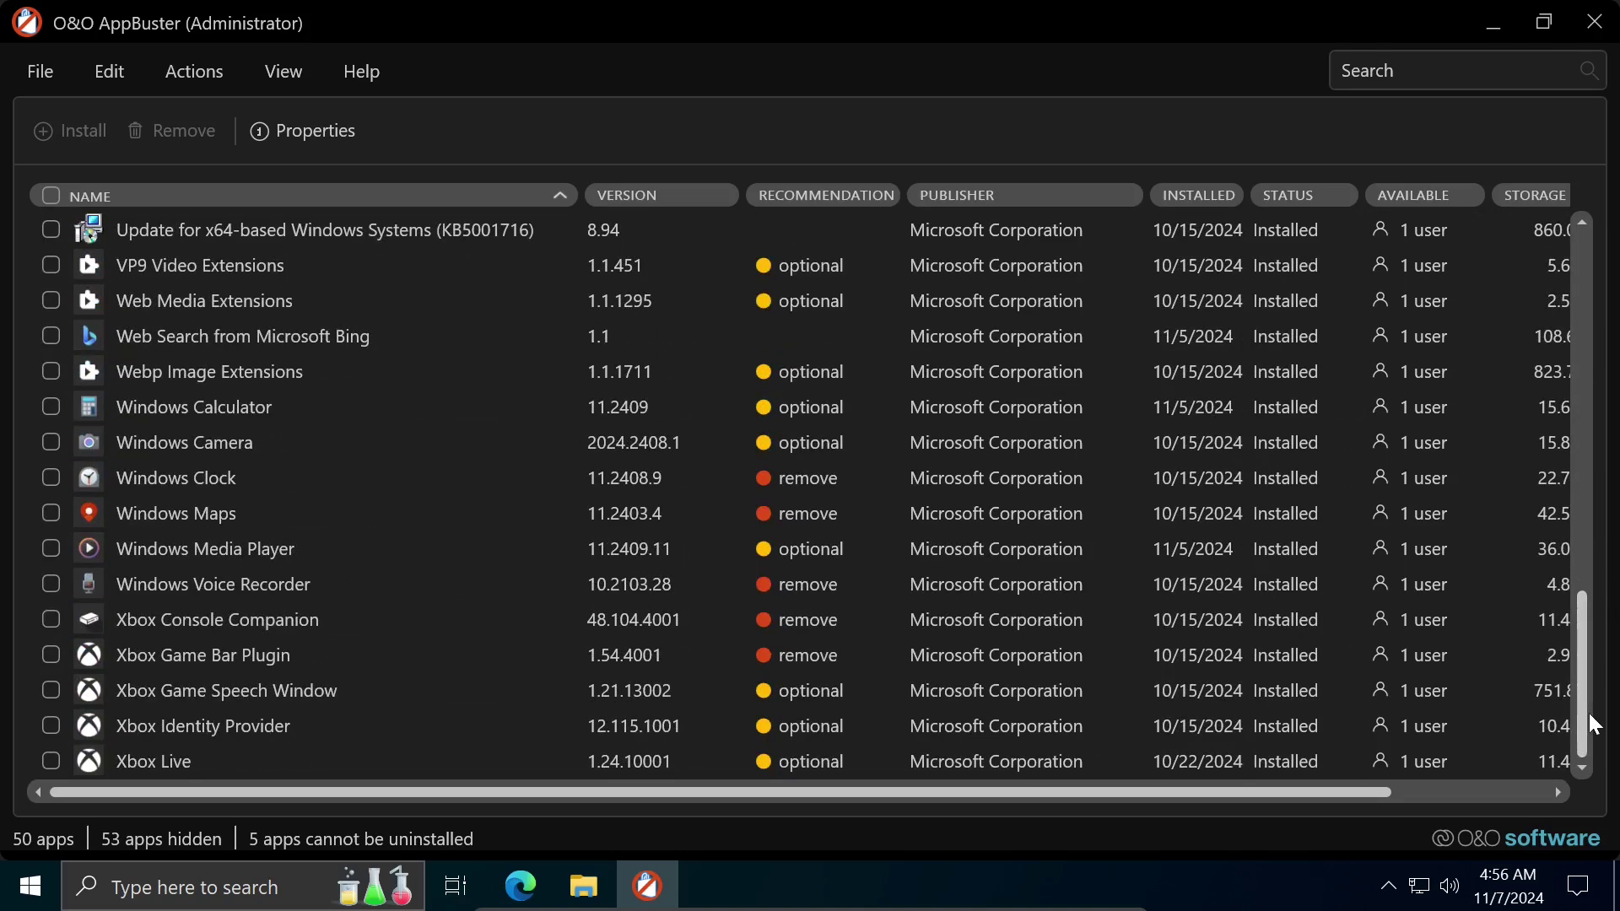
pyautogui.click(46, 621)
pyautogui.click(51, 656)
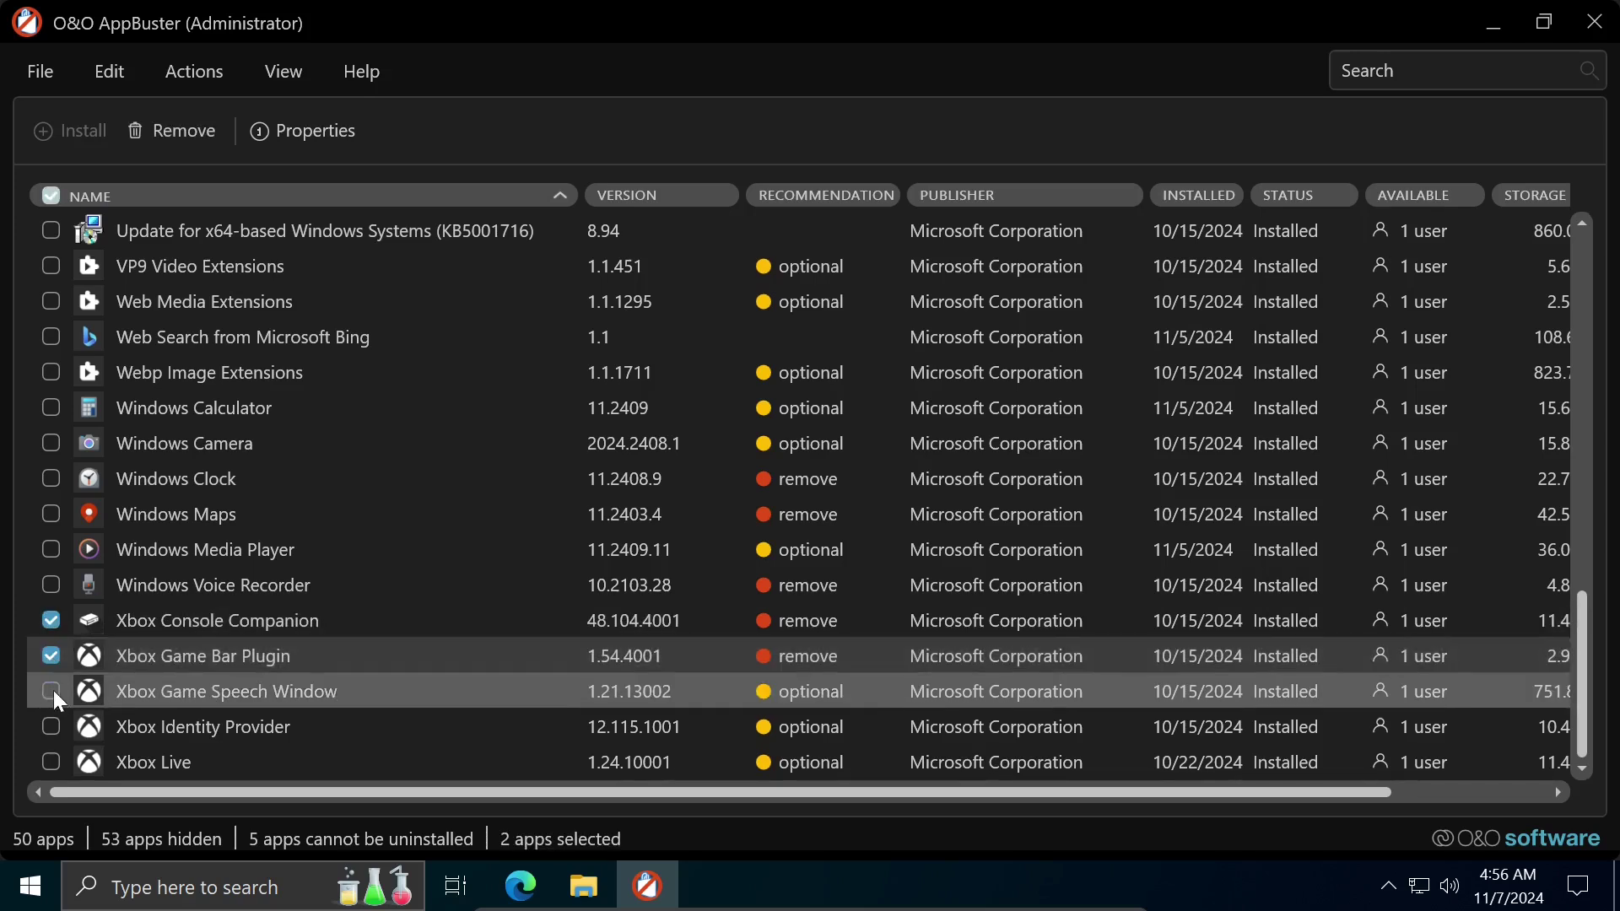
pyautogui.click(51, 692)
pyautogui.click(51, 728)
pyautogui.click(51, 762)
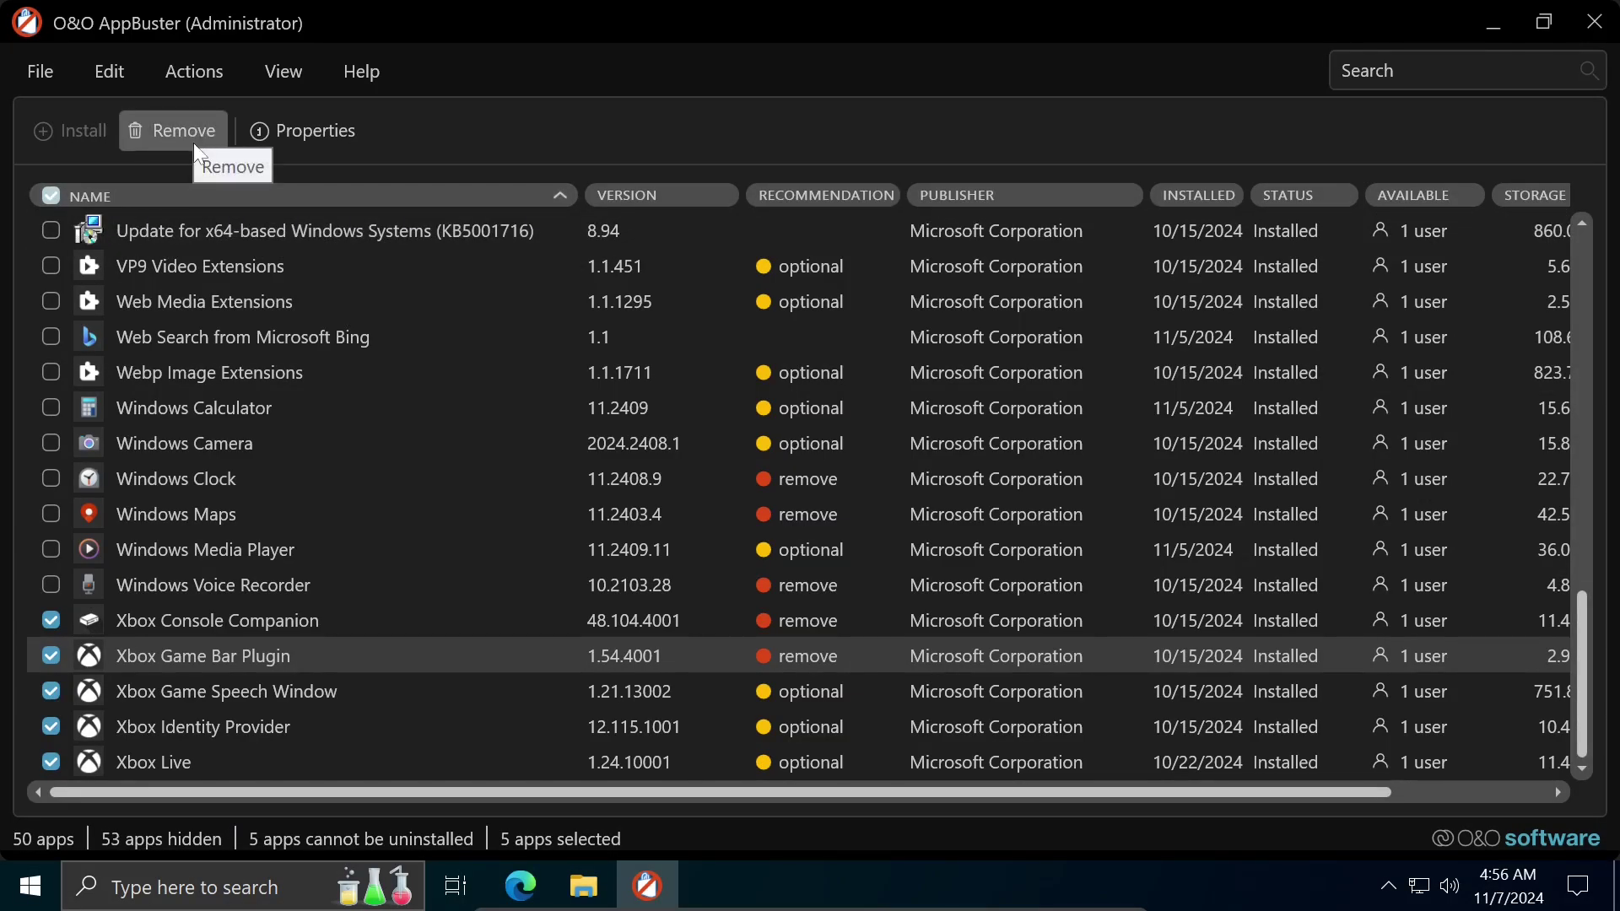
# Start removing the five selected Xbox apps to bring up the confirmation.
pyautogui.click(194, 145)
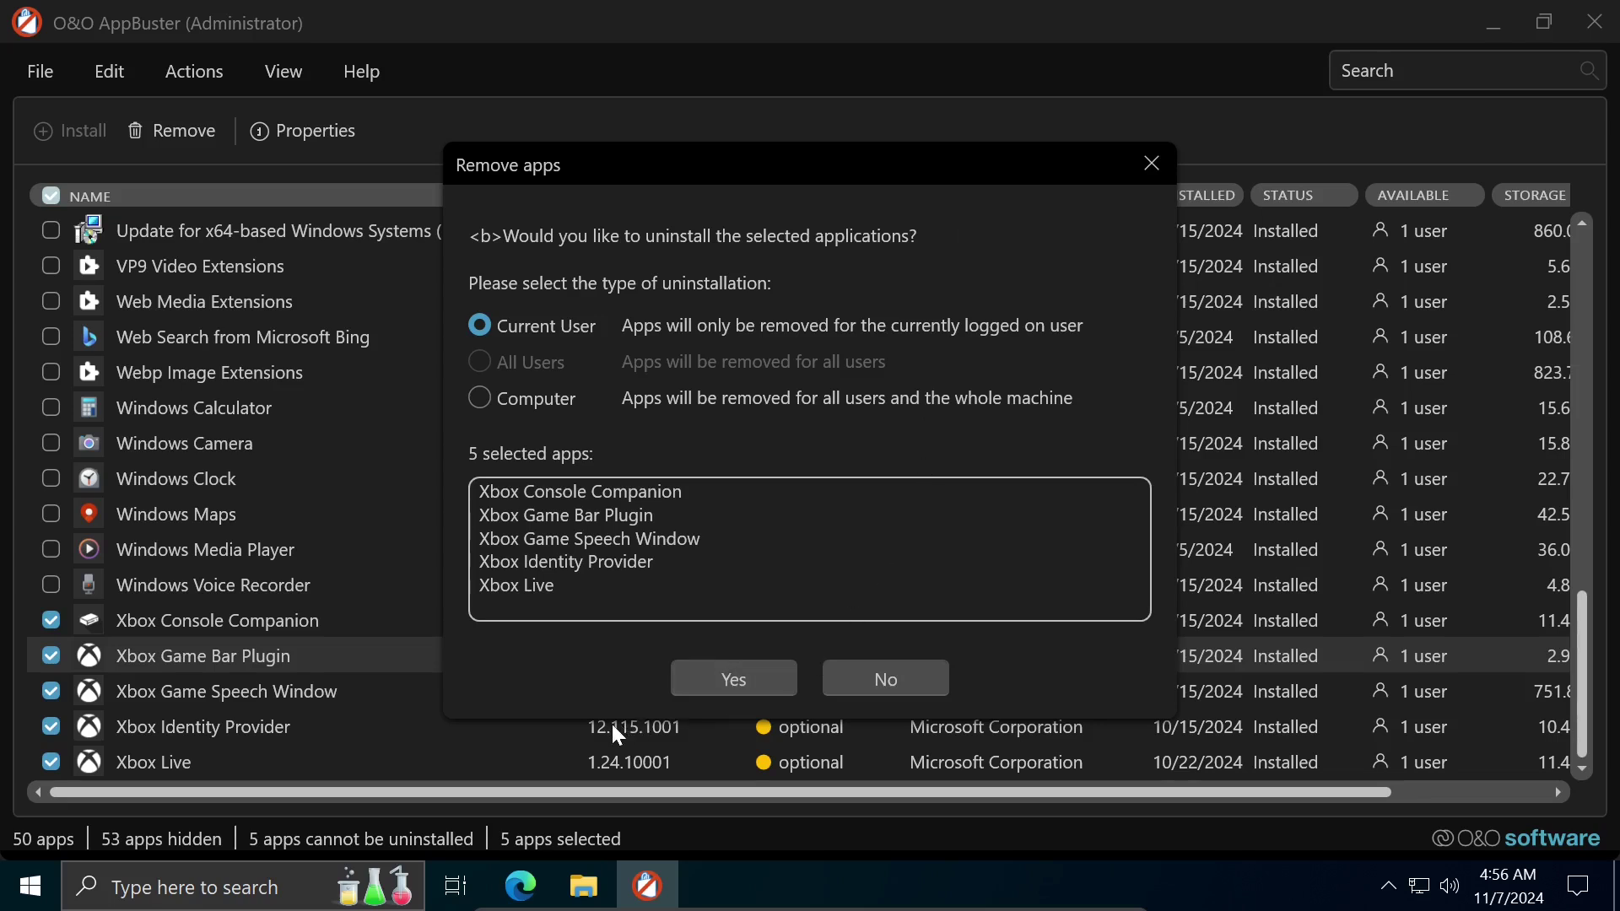
# Confirm uninstalling the five Xbox apps for the Current User.
pyautogui.click(720, 684)
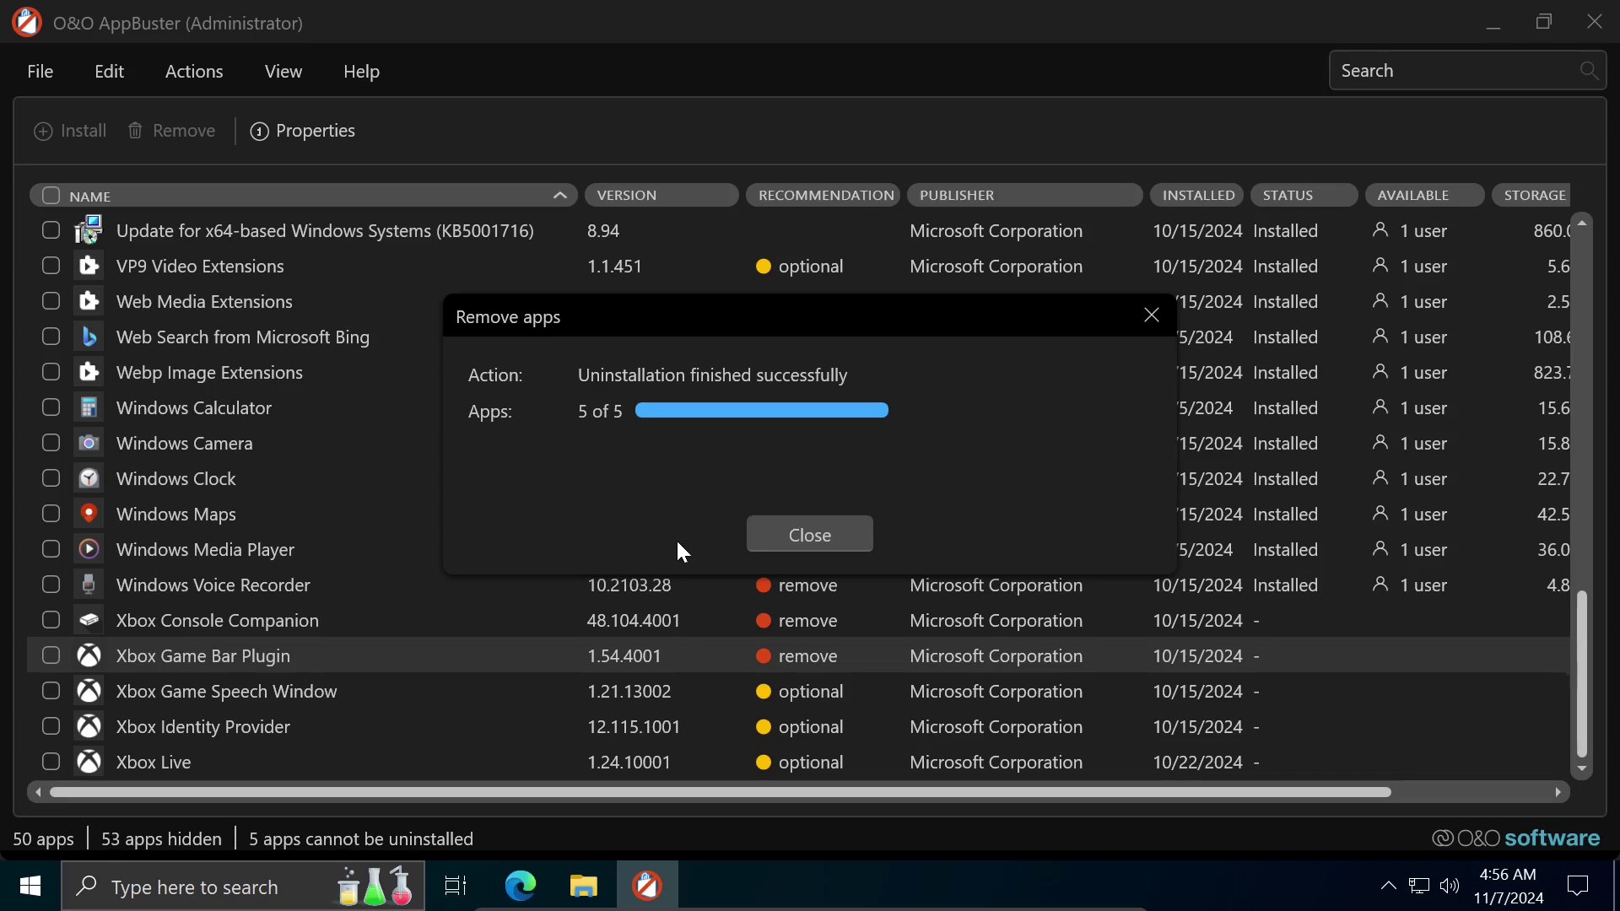
# Close the uninstall summary so AppBuster rescans its app list.
pyautogui.click(785, 540)
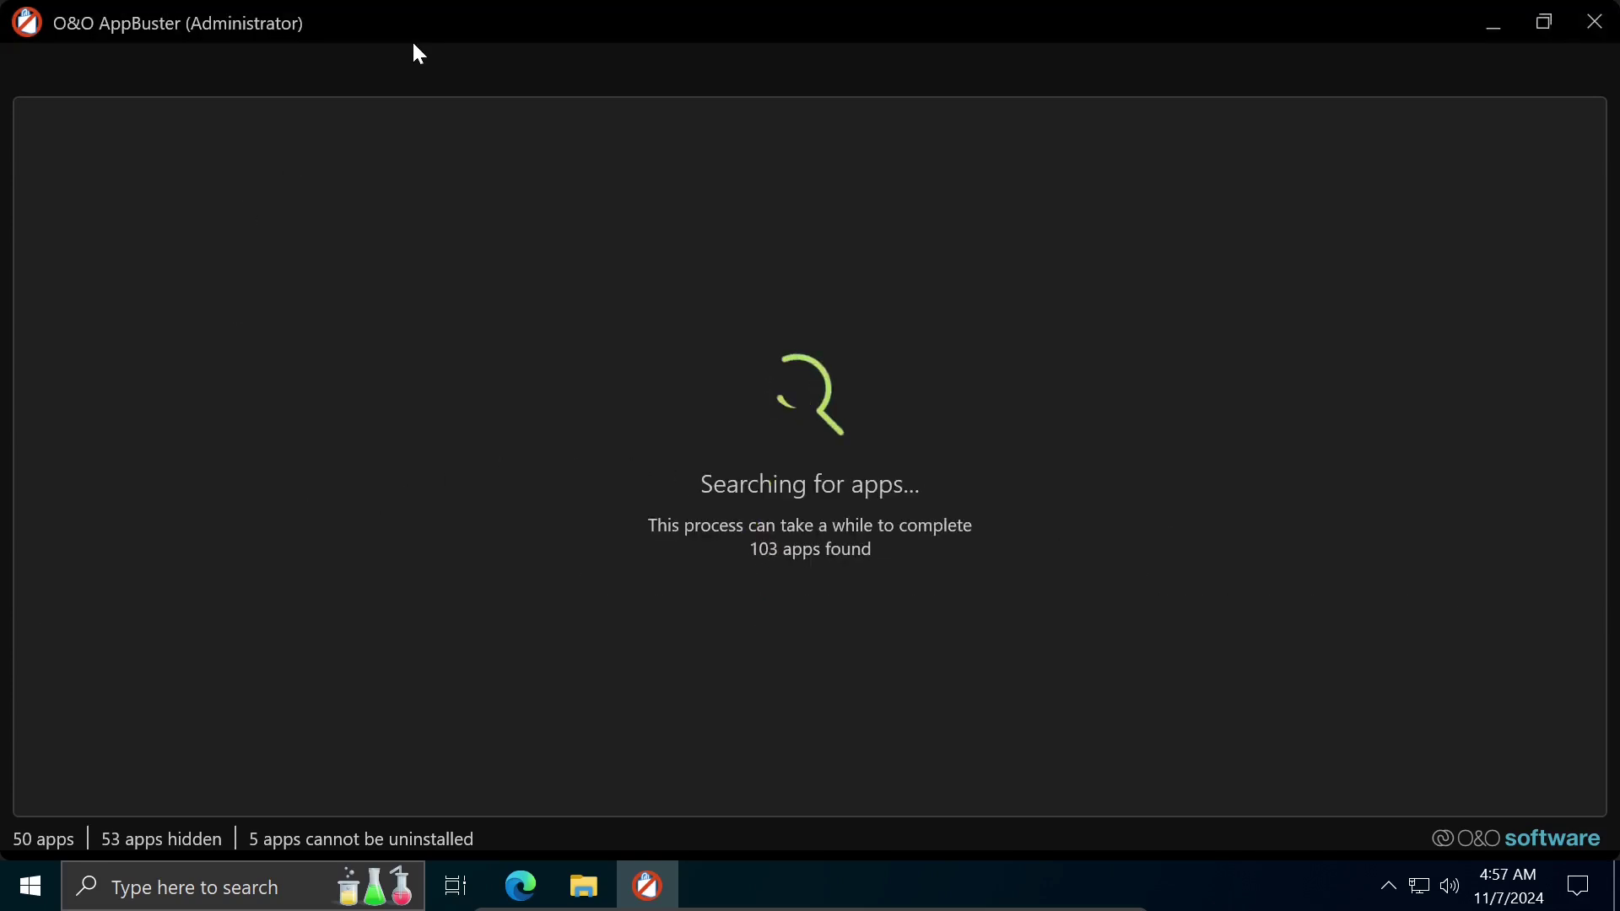